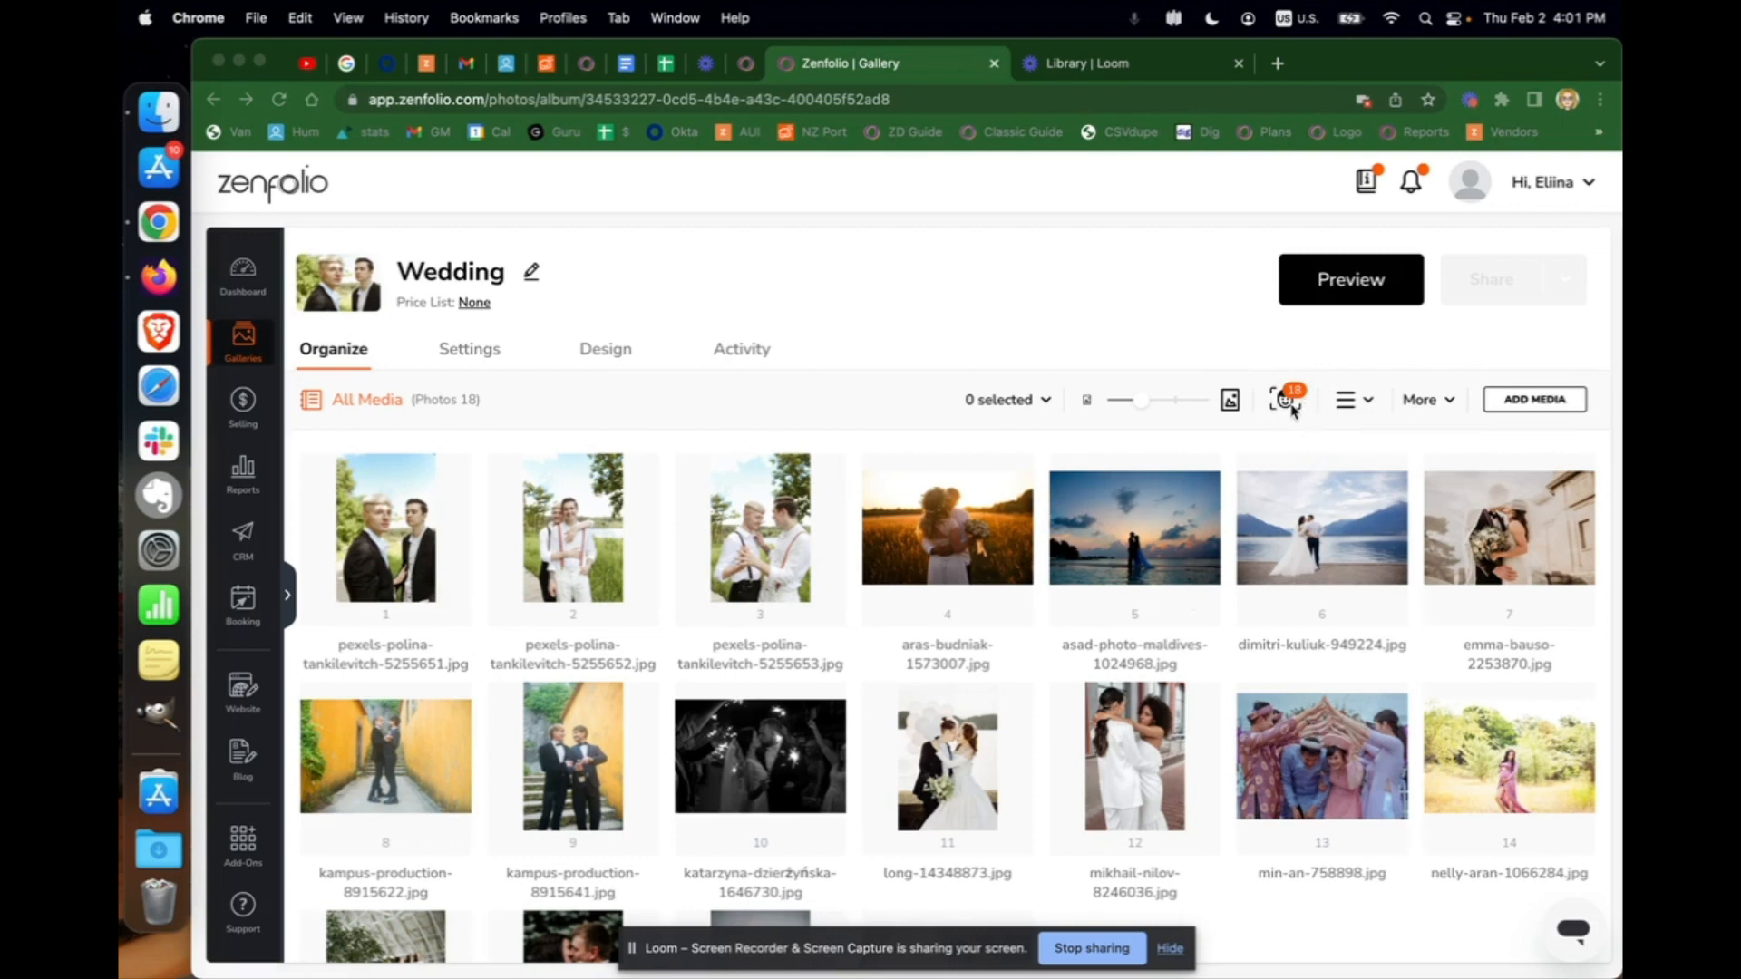
Run the People Filter face scan on the Wedding gallery's photos, then select photo 13
left_click(1287, 406)
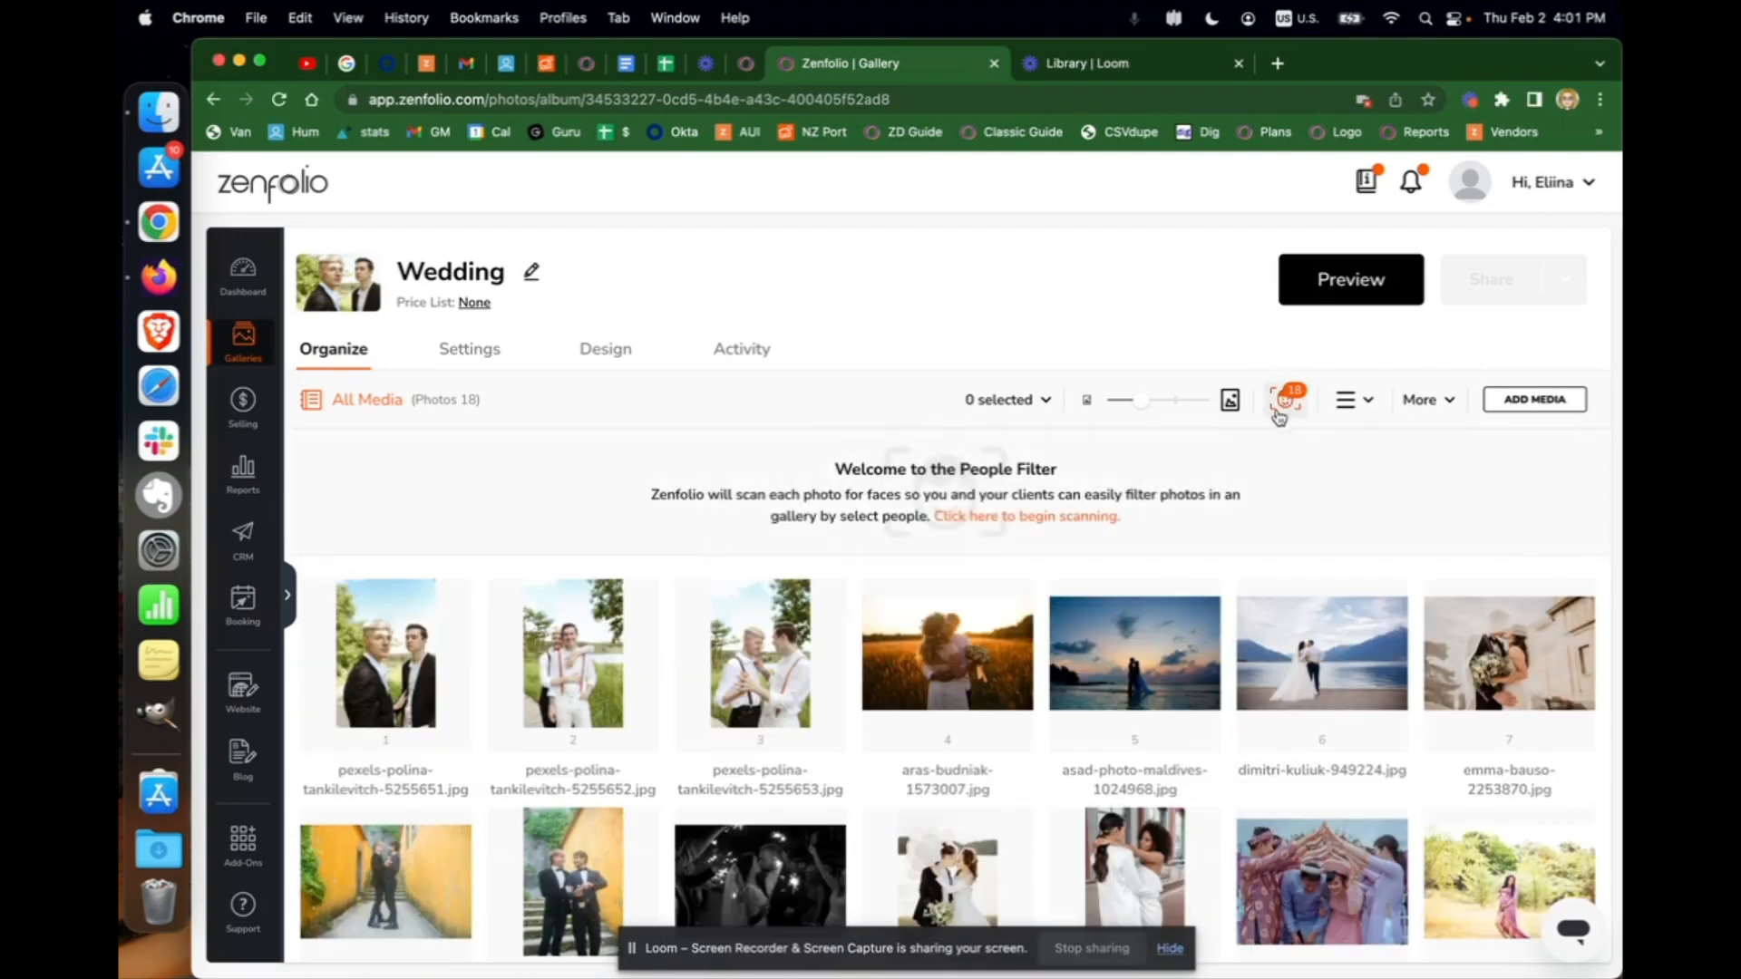
left_click(1078, 519)
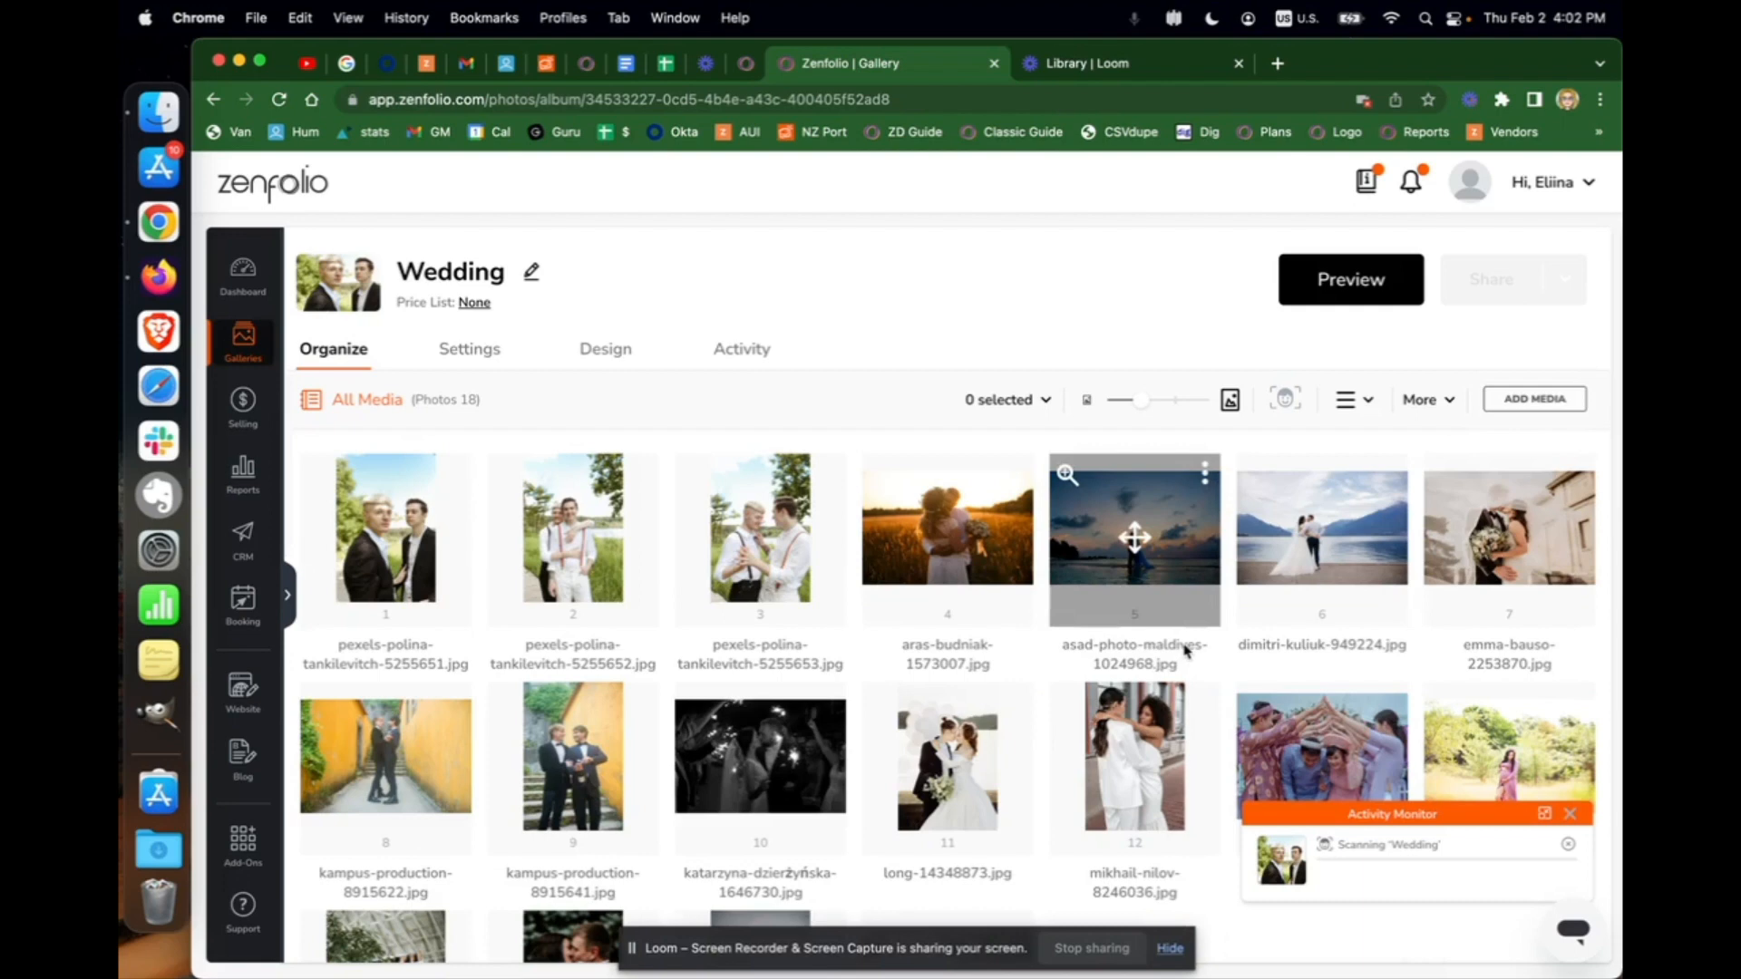
left_click(1322, 764)
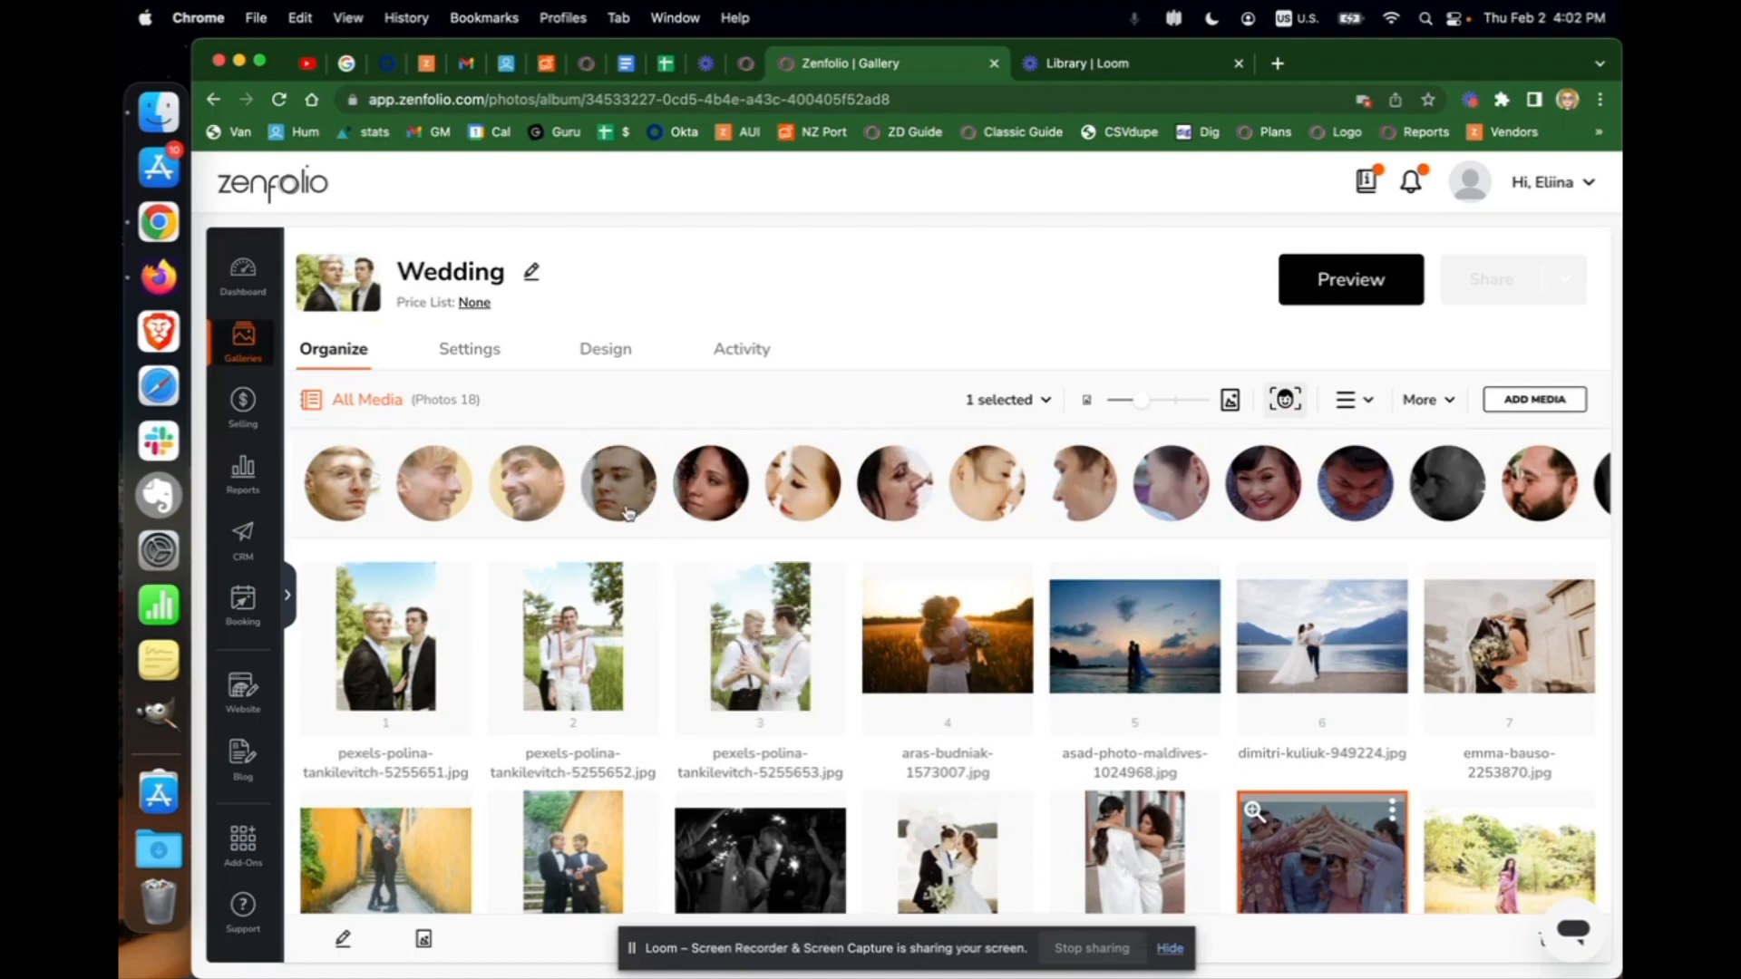
left_click(1059, 505)
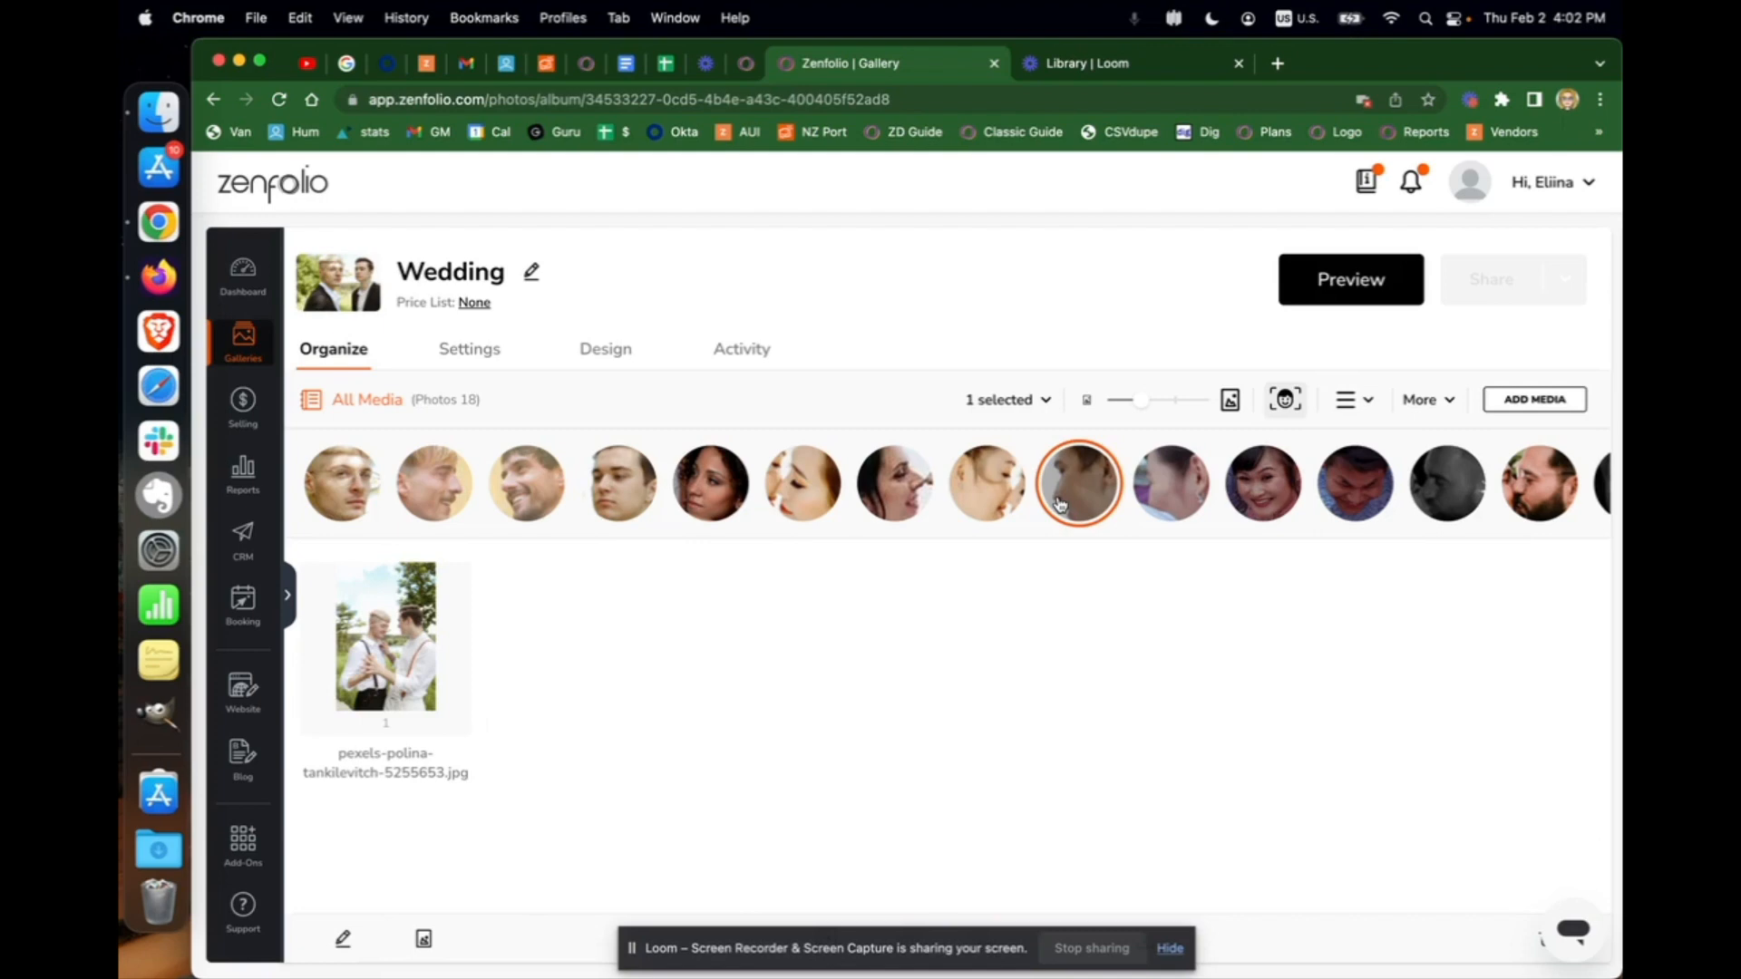
left_click(1058, 504)
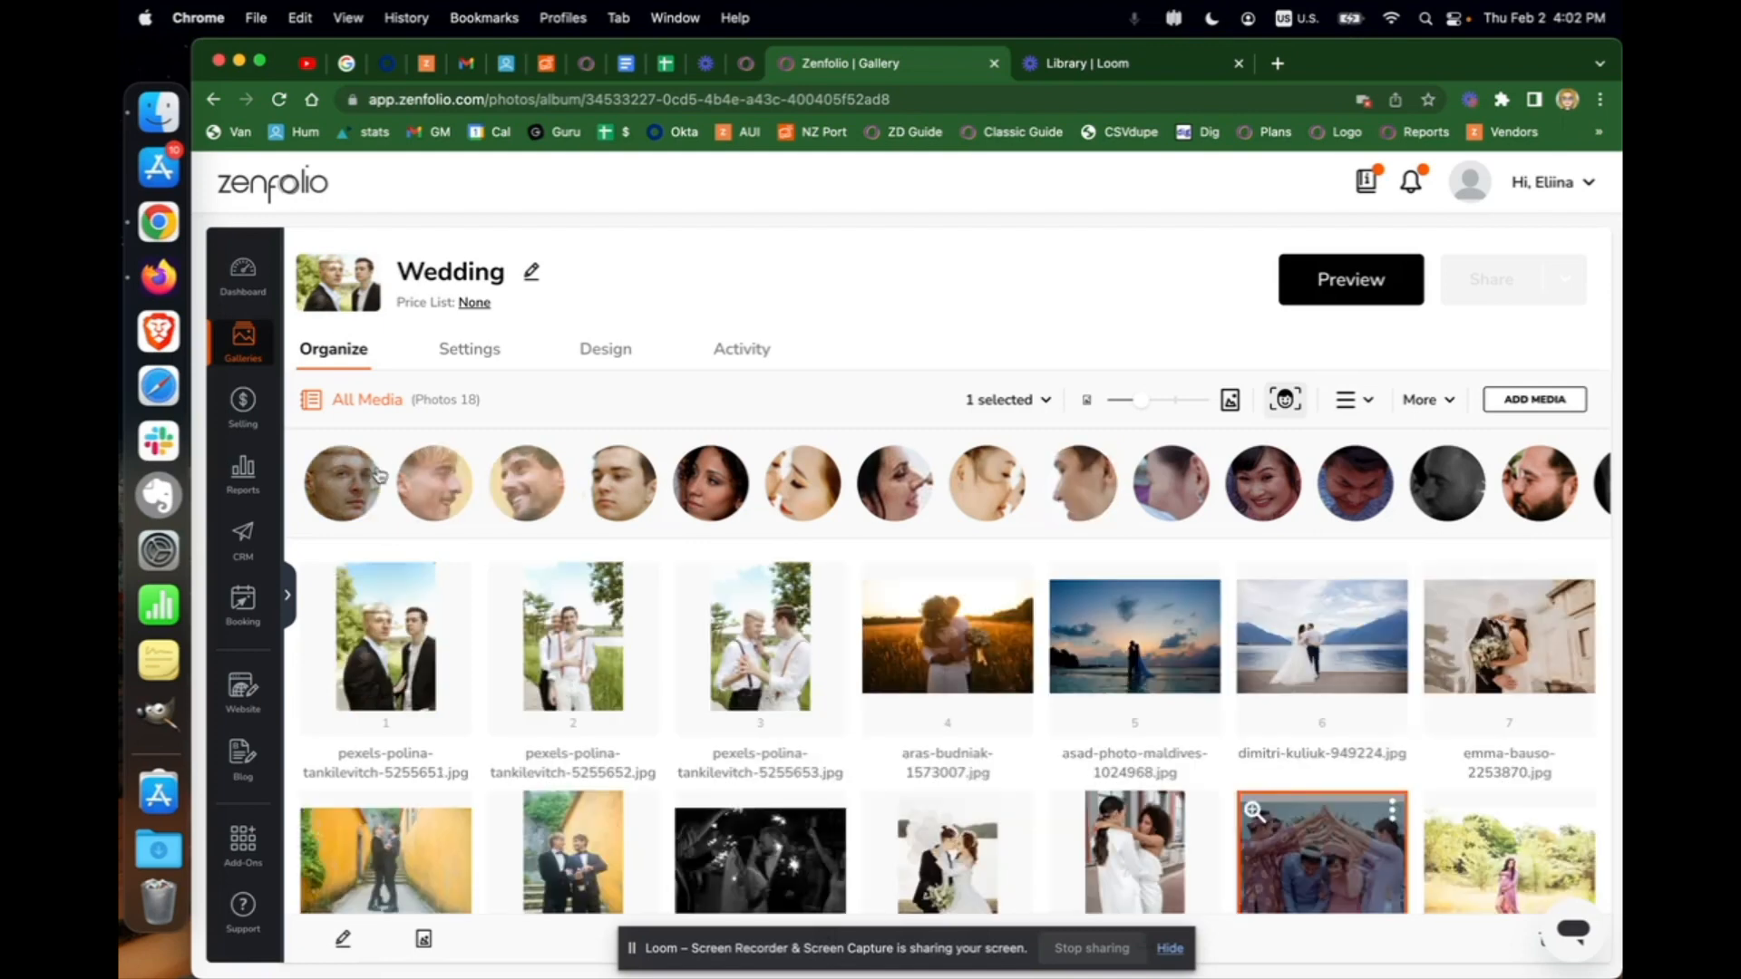
left_click(379, 474)
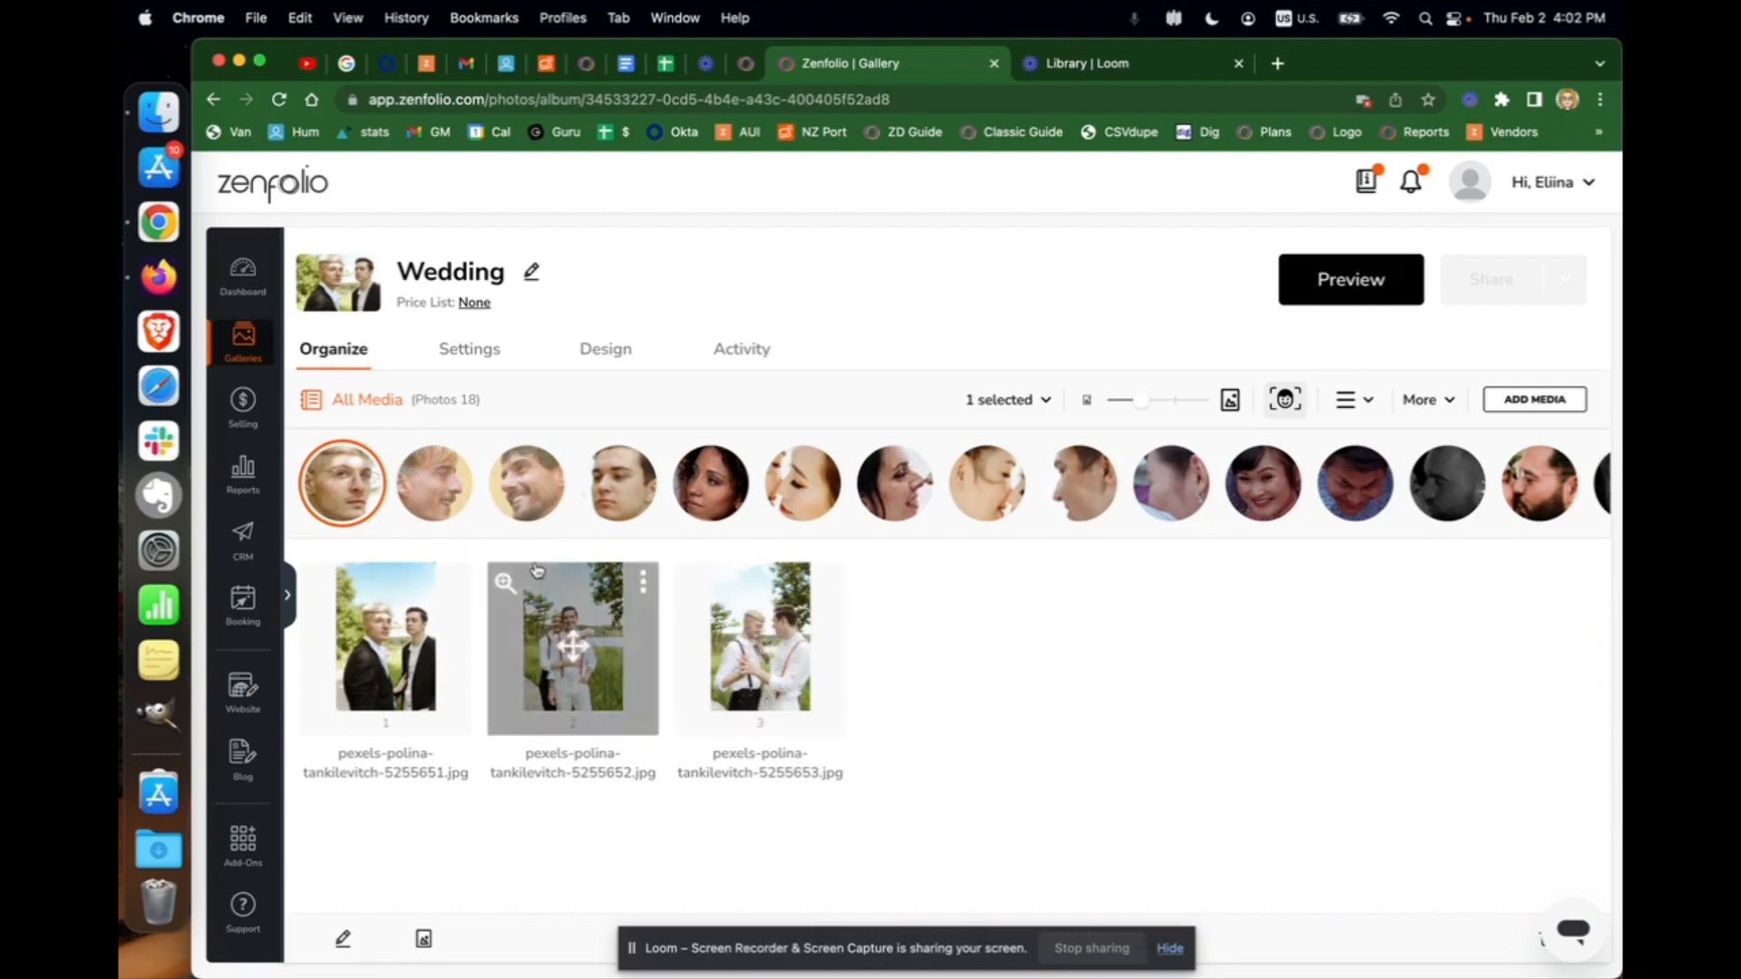
left_click(524, 512)
left_click(619, 505)
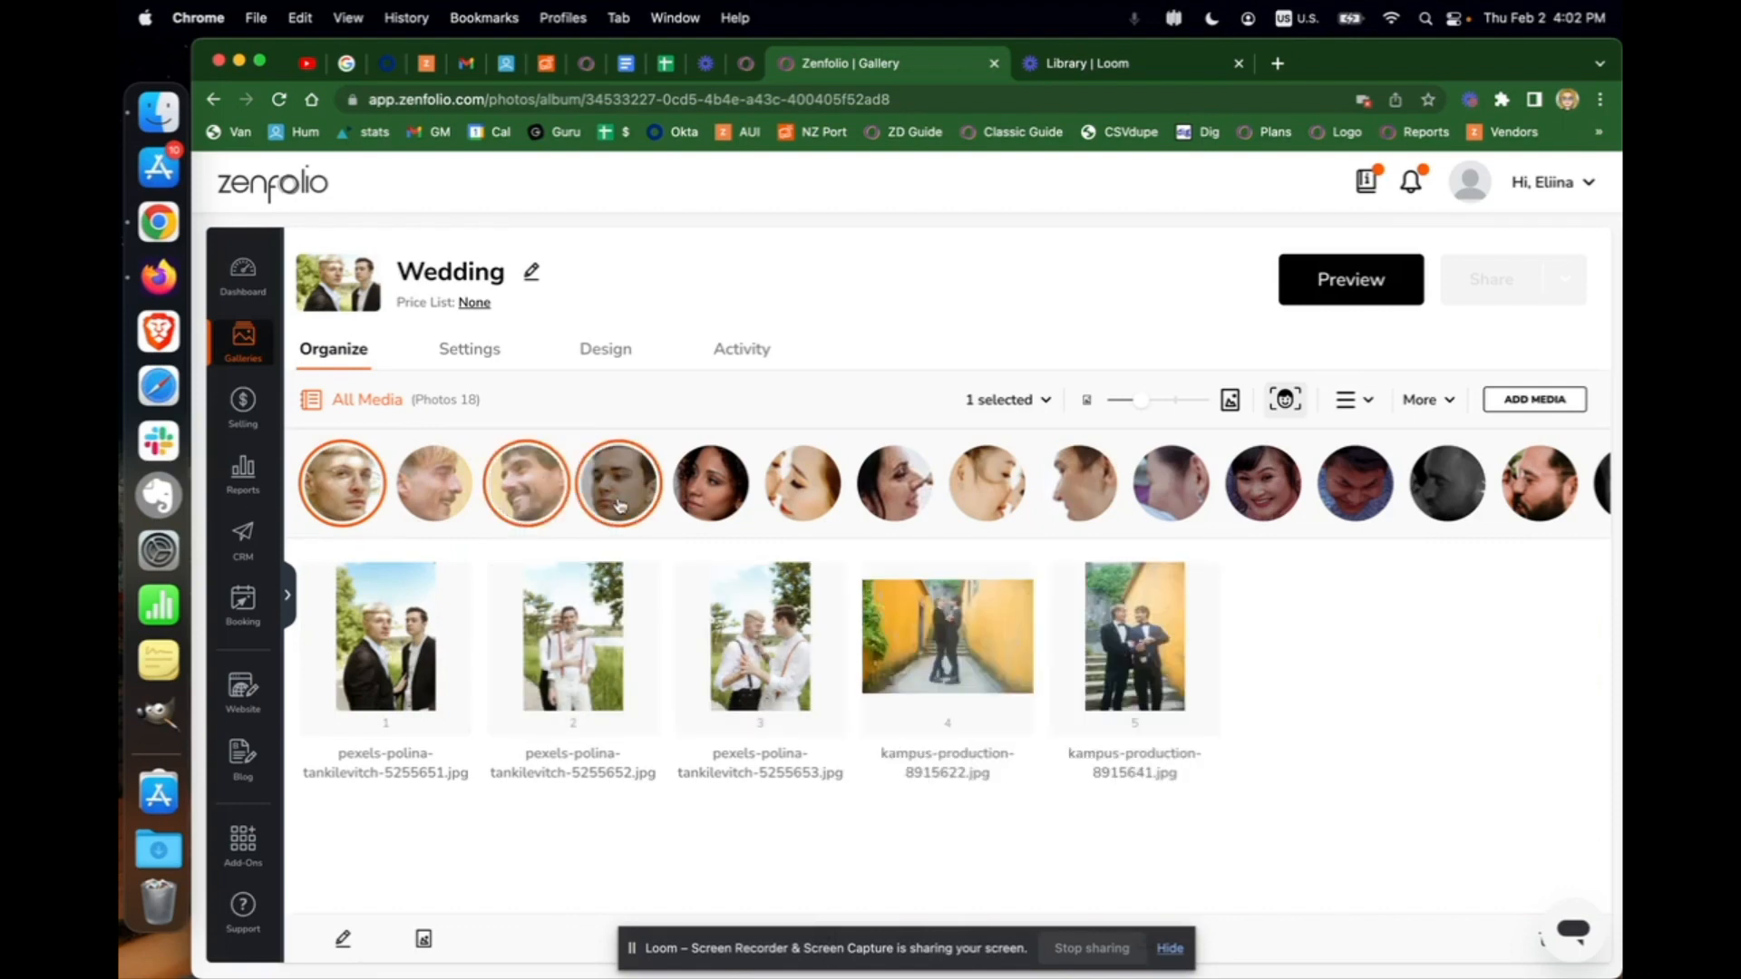
left_click(893, 501)
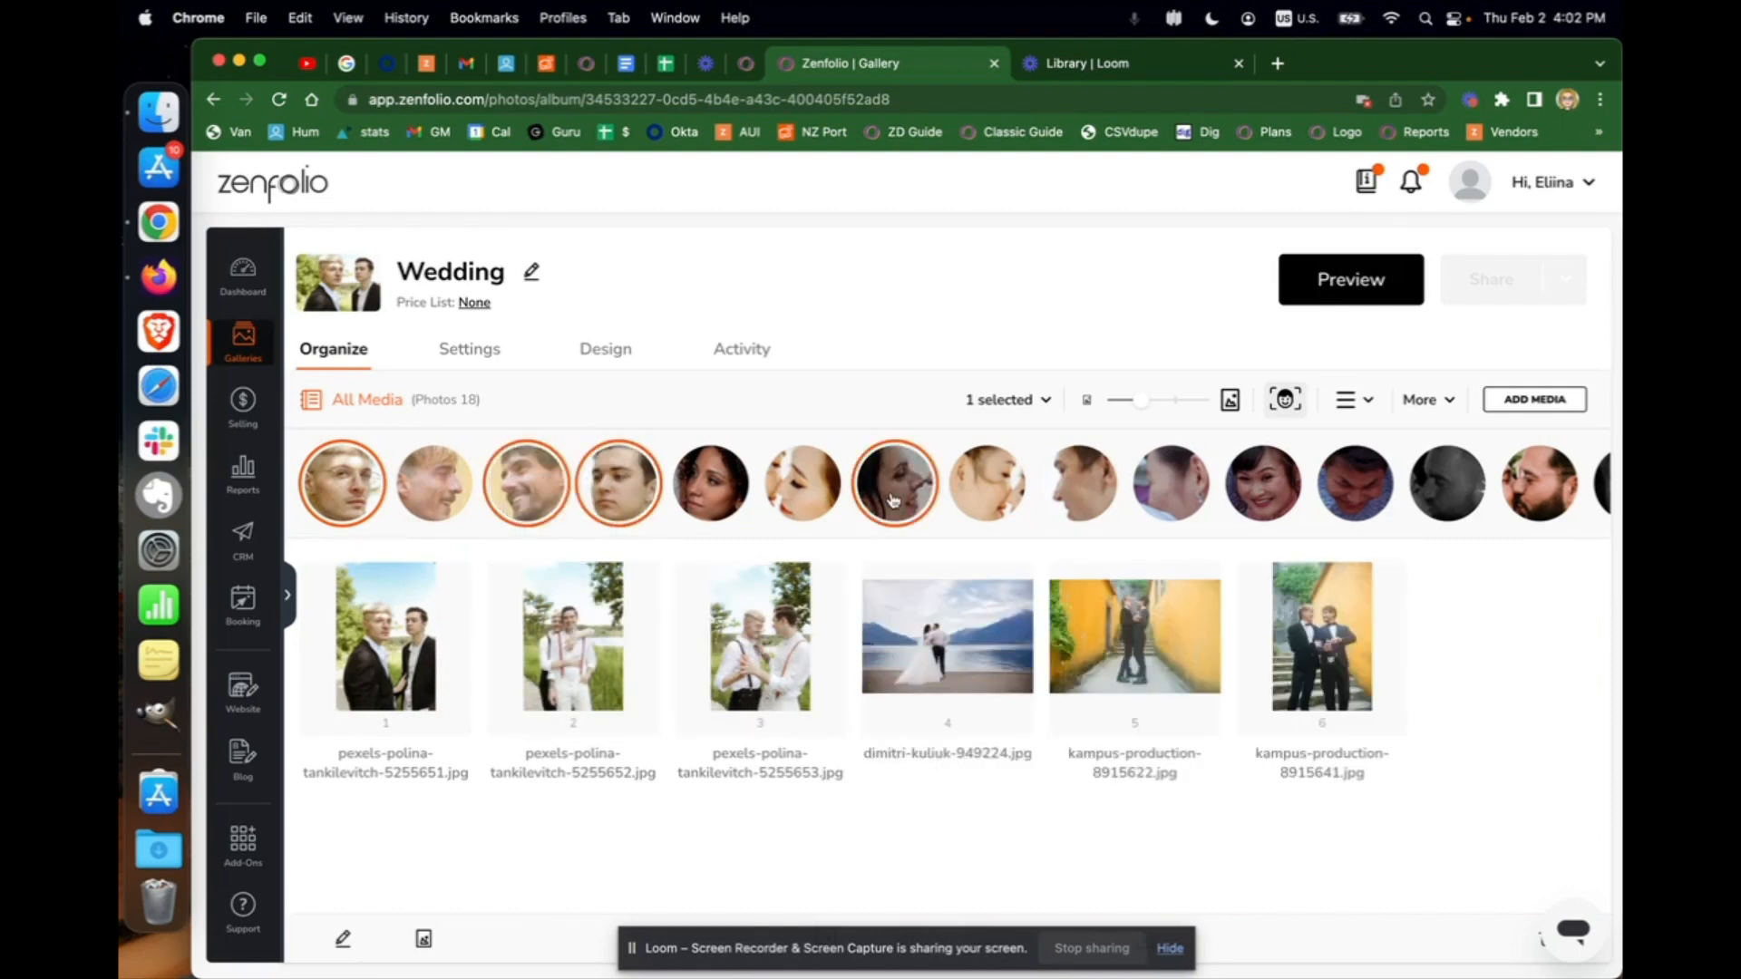
left_click(637, 504)
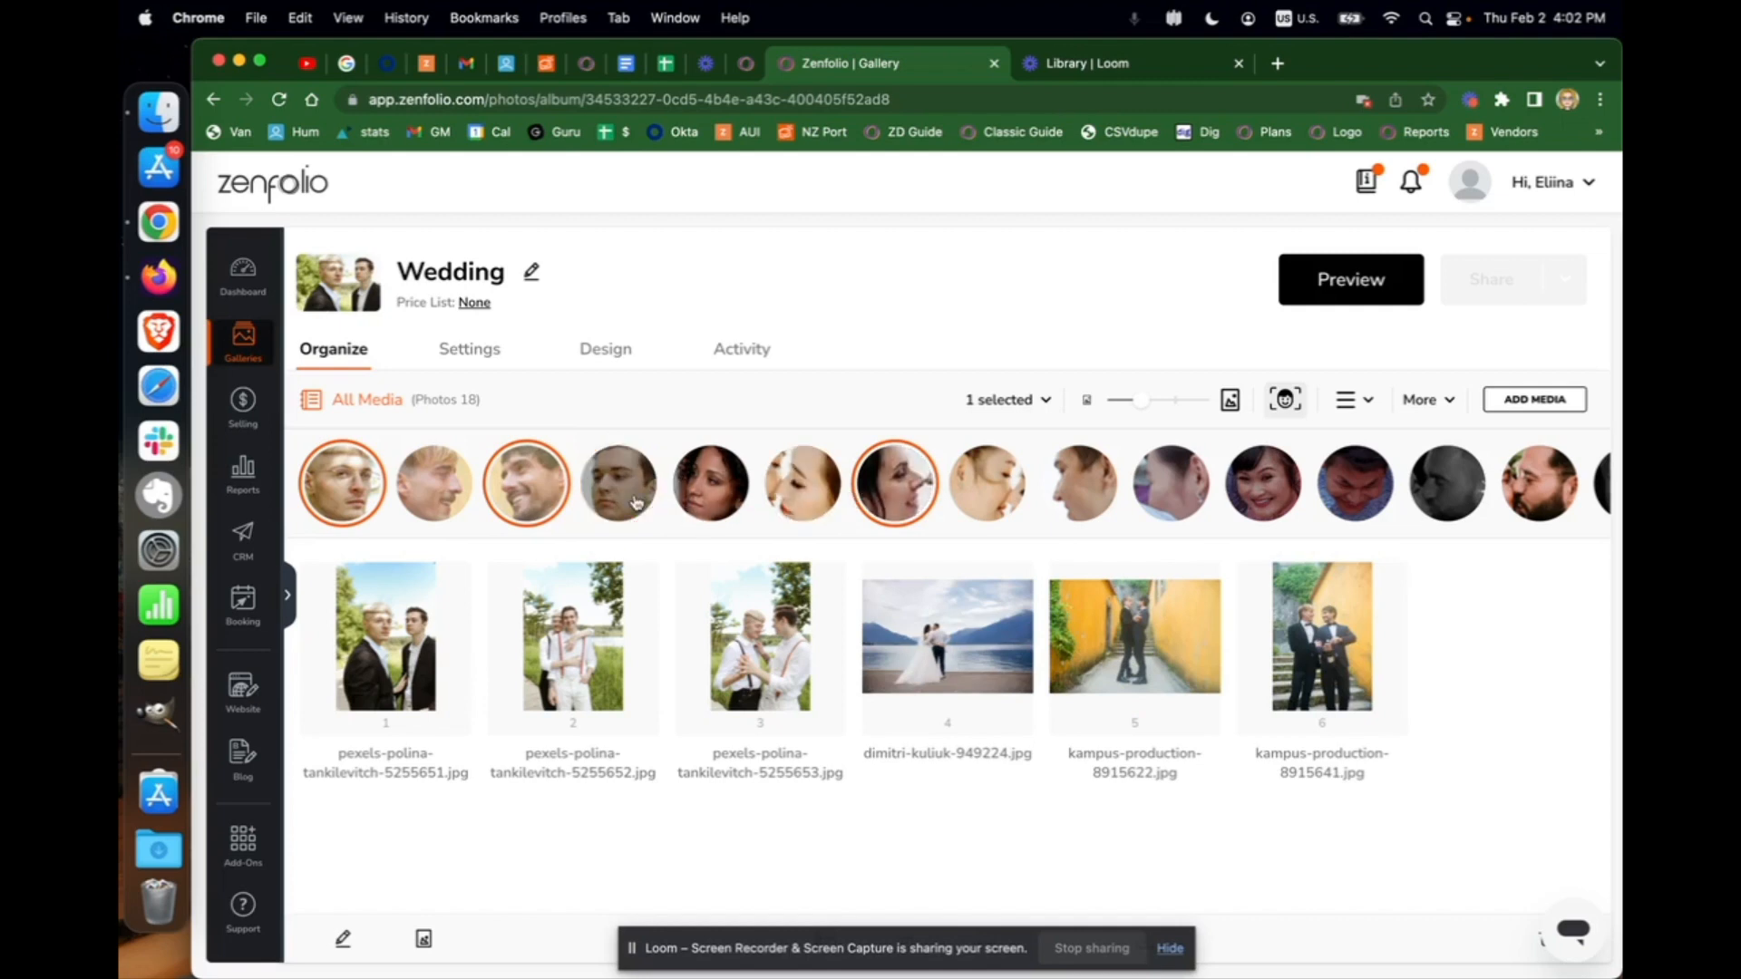
left_click(896, 498)
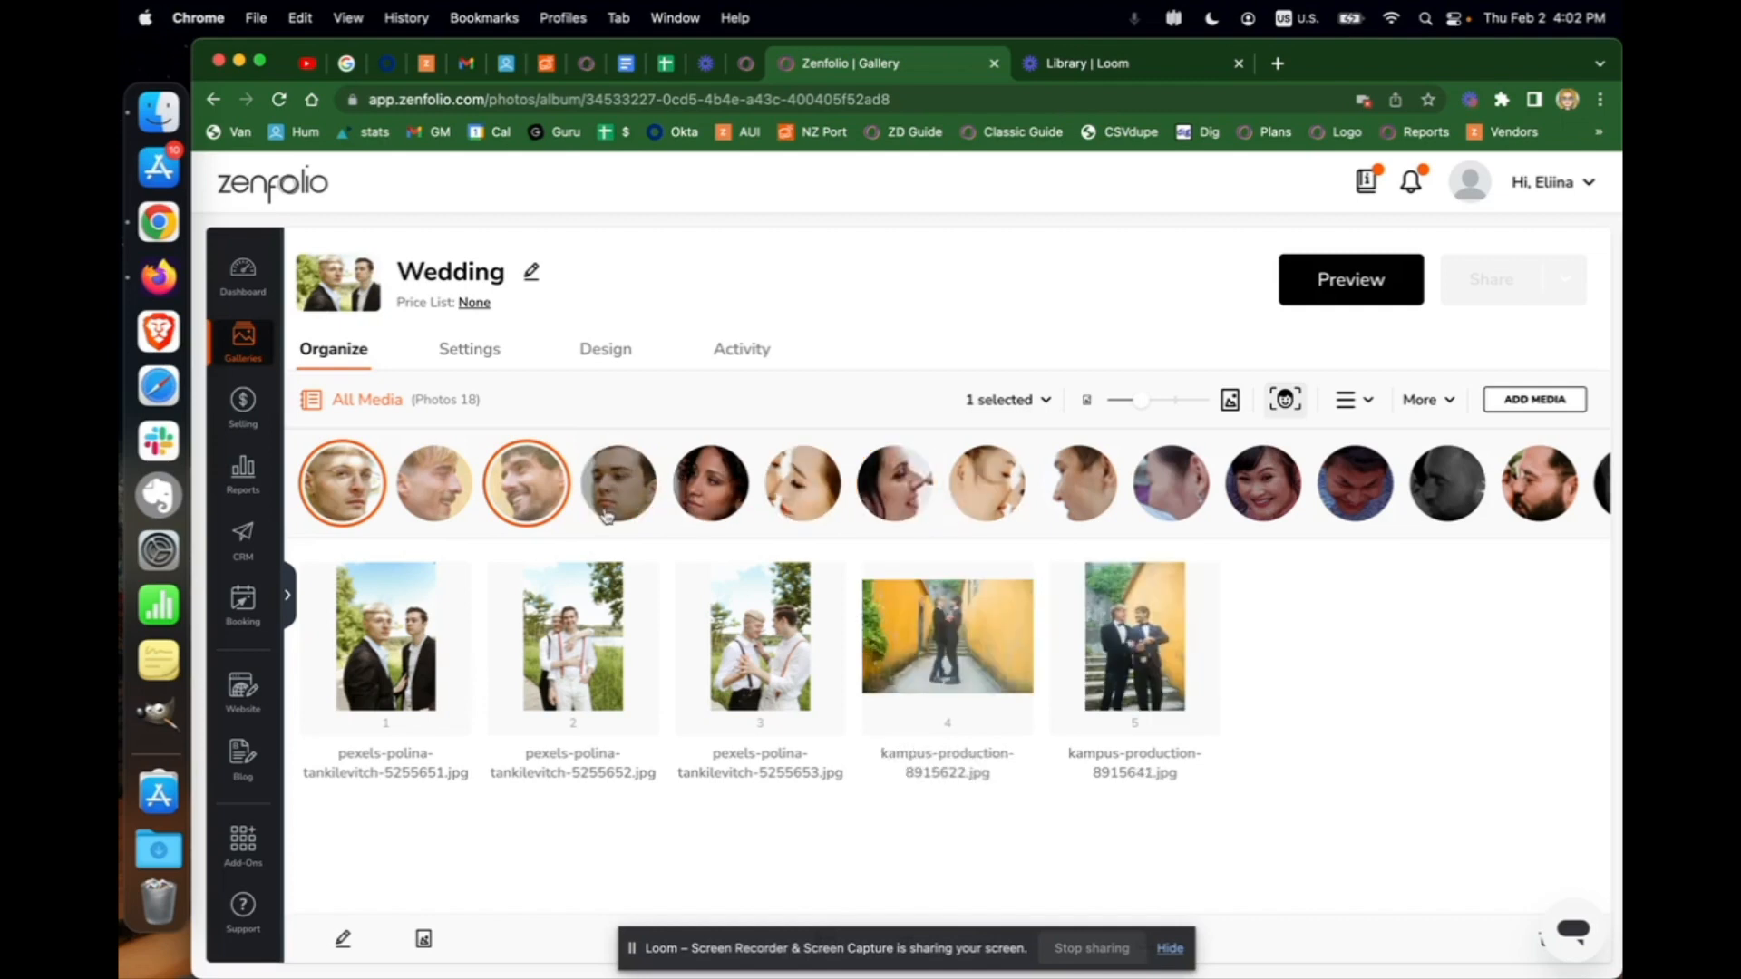
left_click(544, 519)
left_click(317, 503)
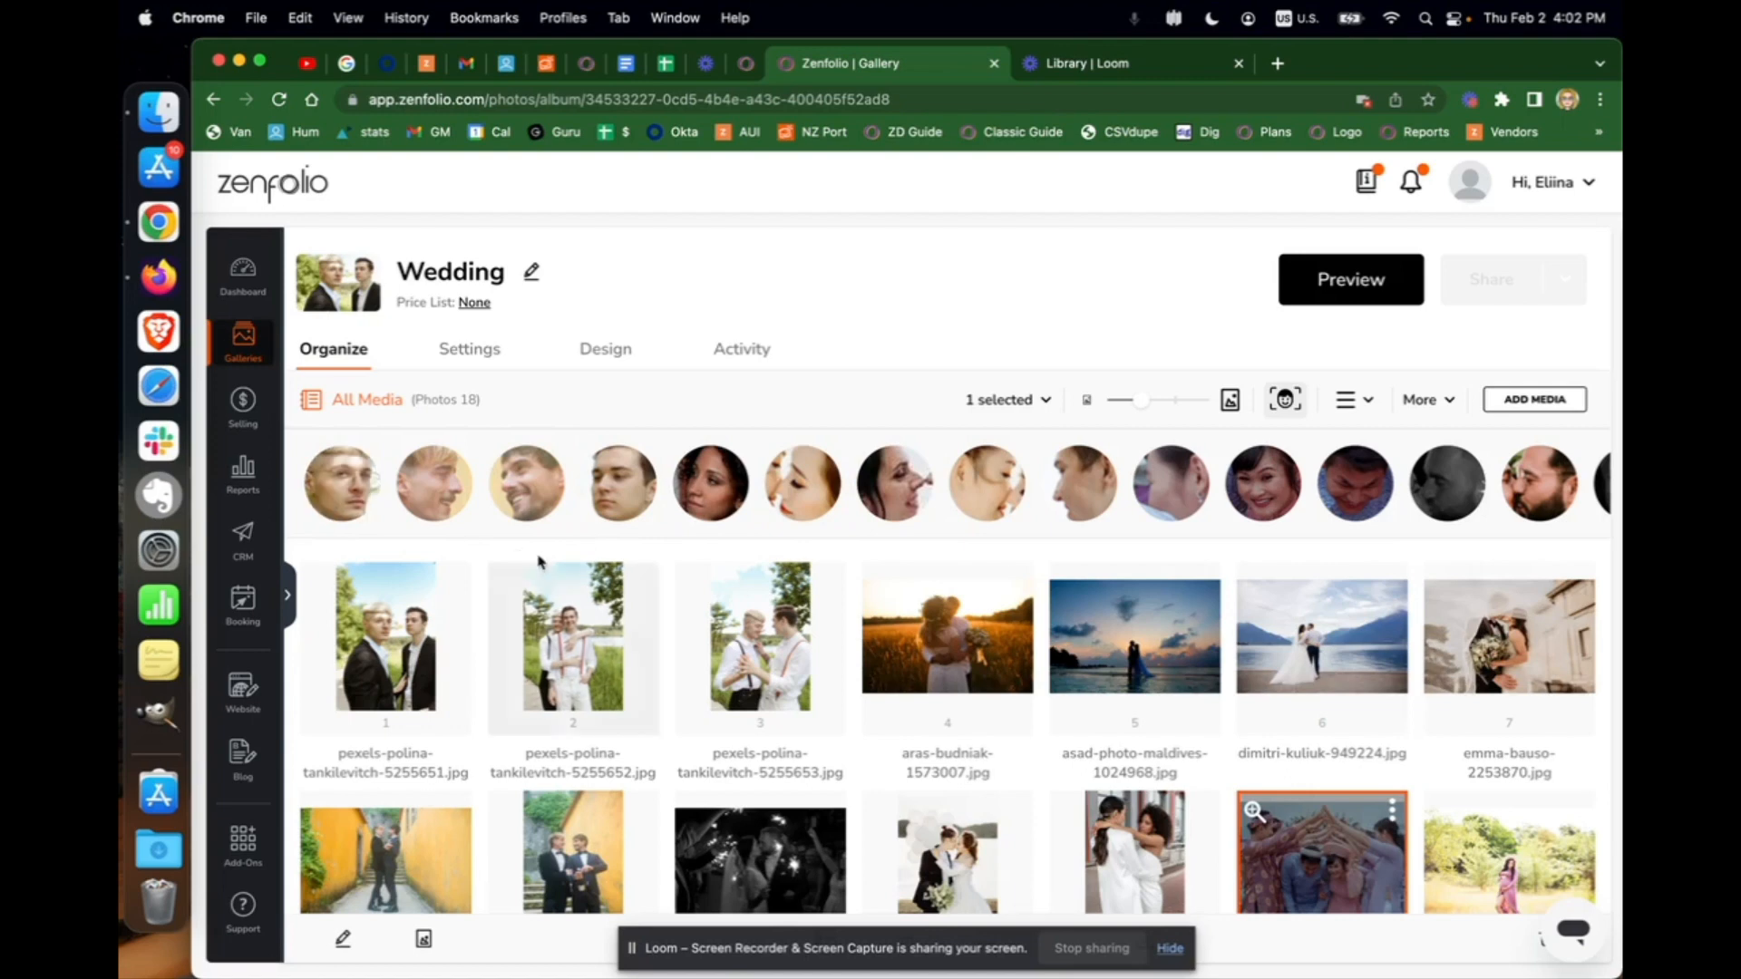
scroll(710, 613, "down", 1)
scroll(698, 599, "up", 1)
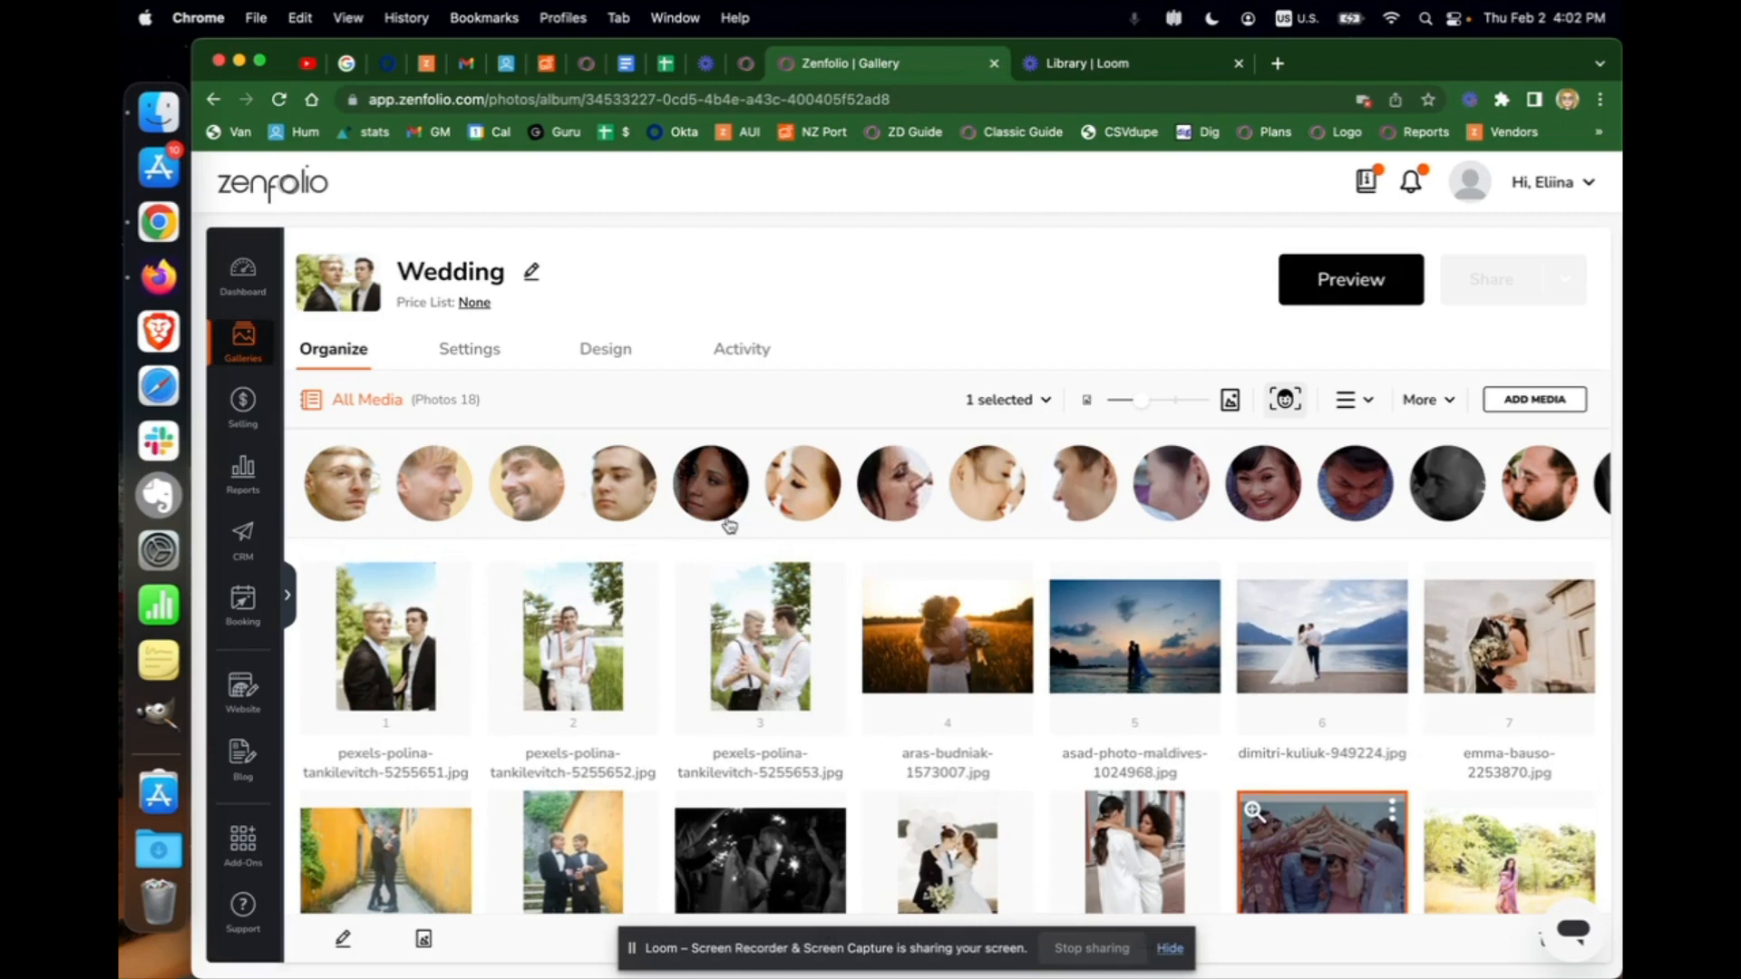
scroll(739, 585, "down", 3)
scroll(744, 589, "down", 6)
scroll(743, 590, "up", 5)
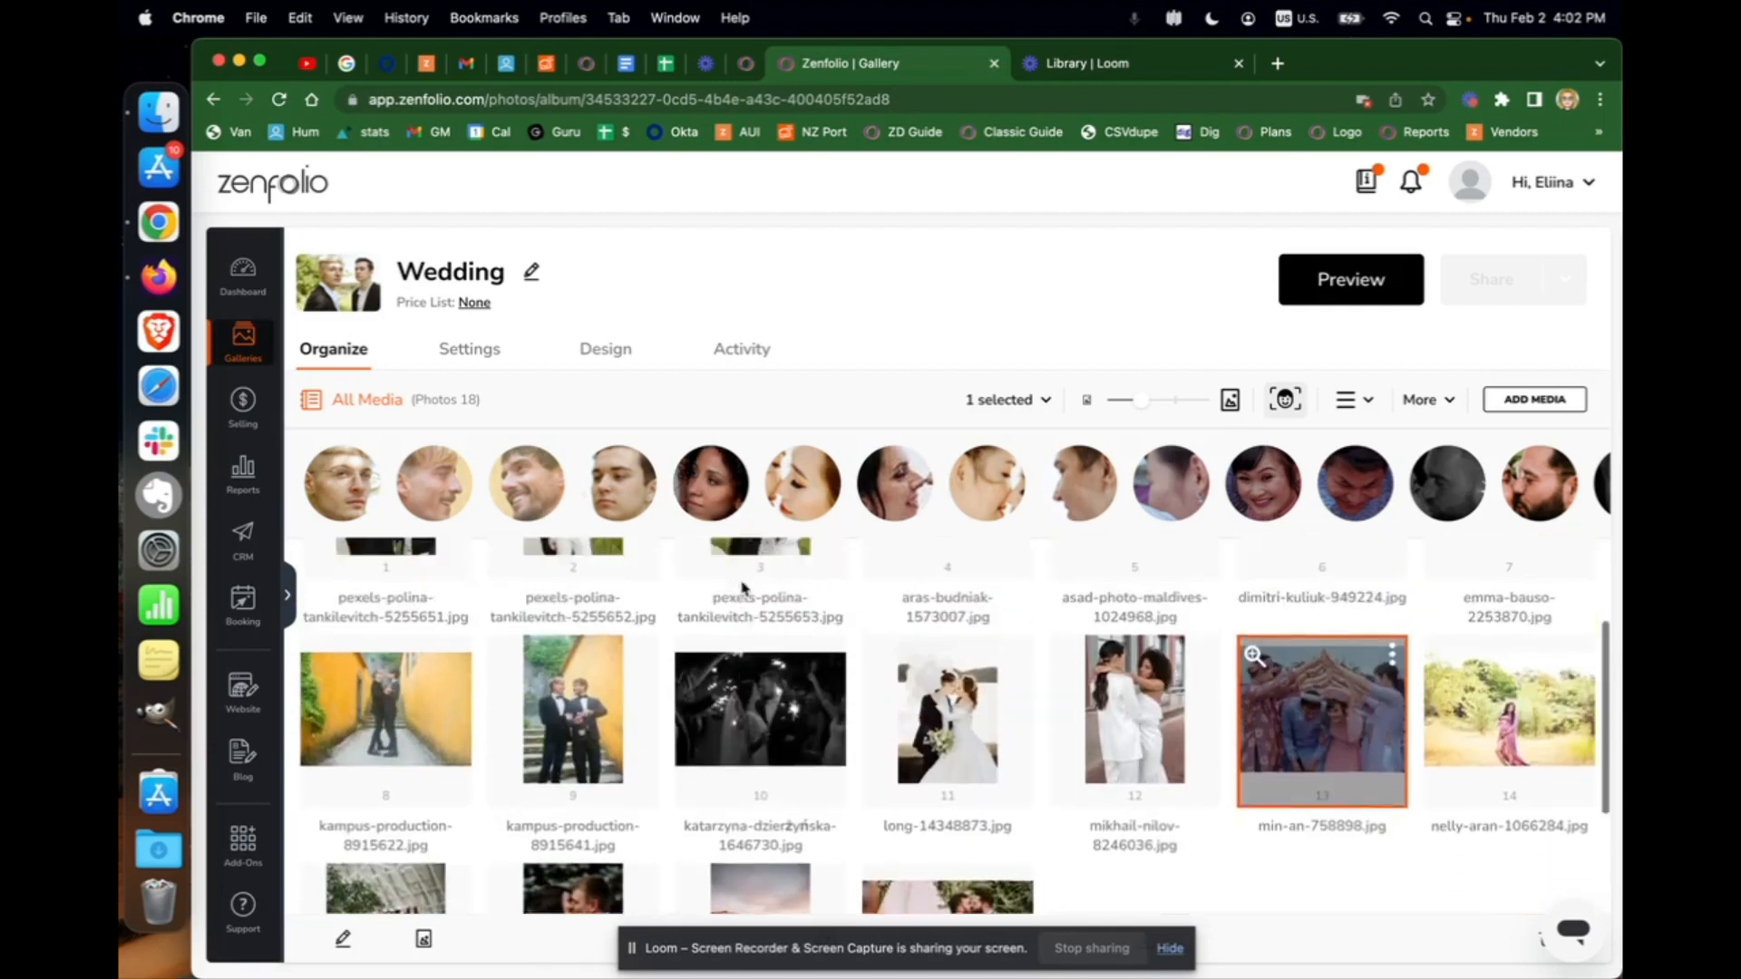
scroll(742, 588, "up", 4)
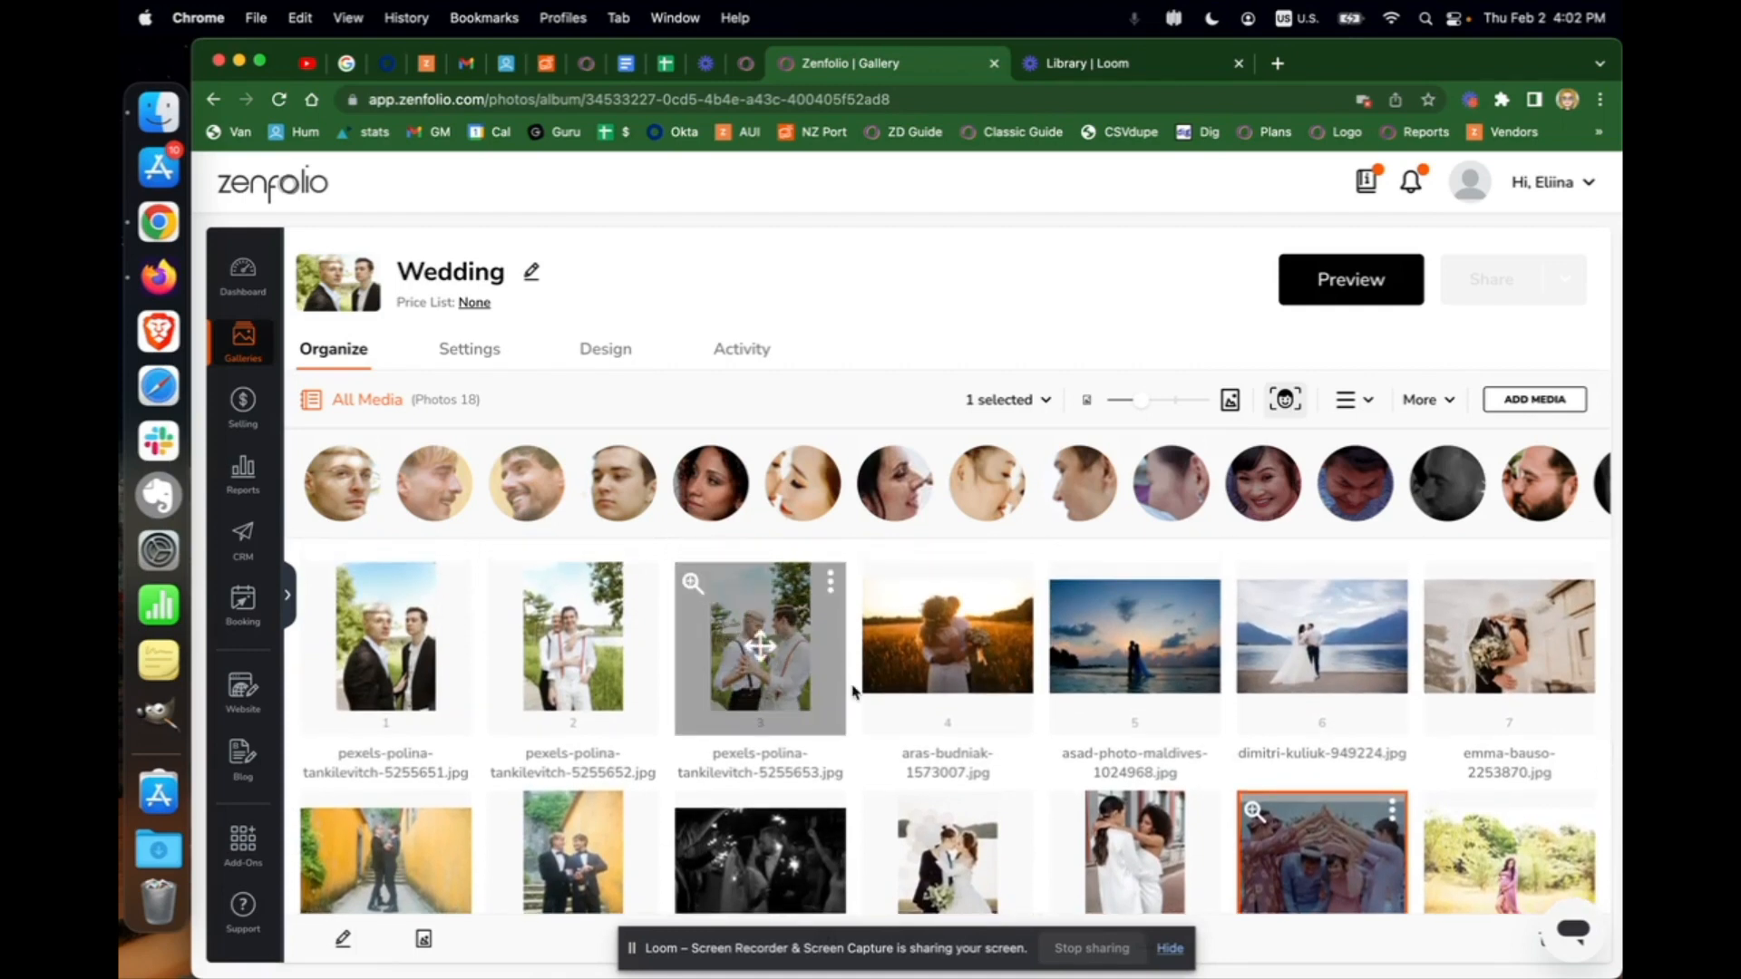
scroll(851, 689, "down", 4)
scroll(852, 691, "down", 3)
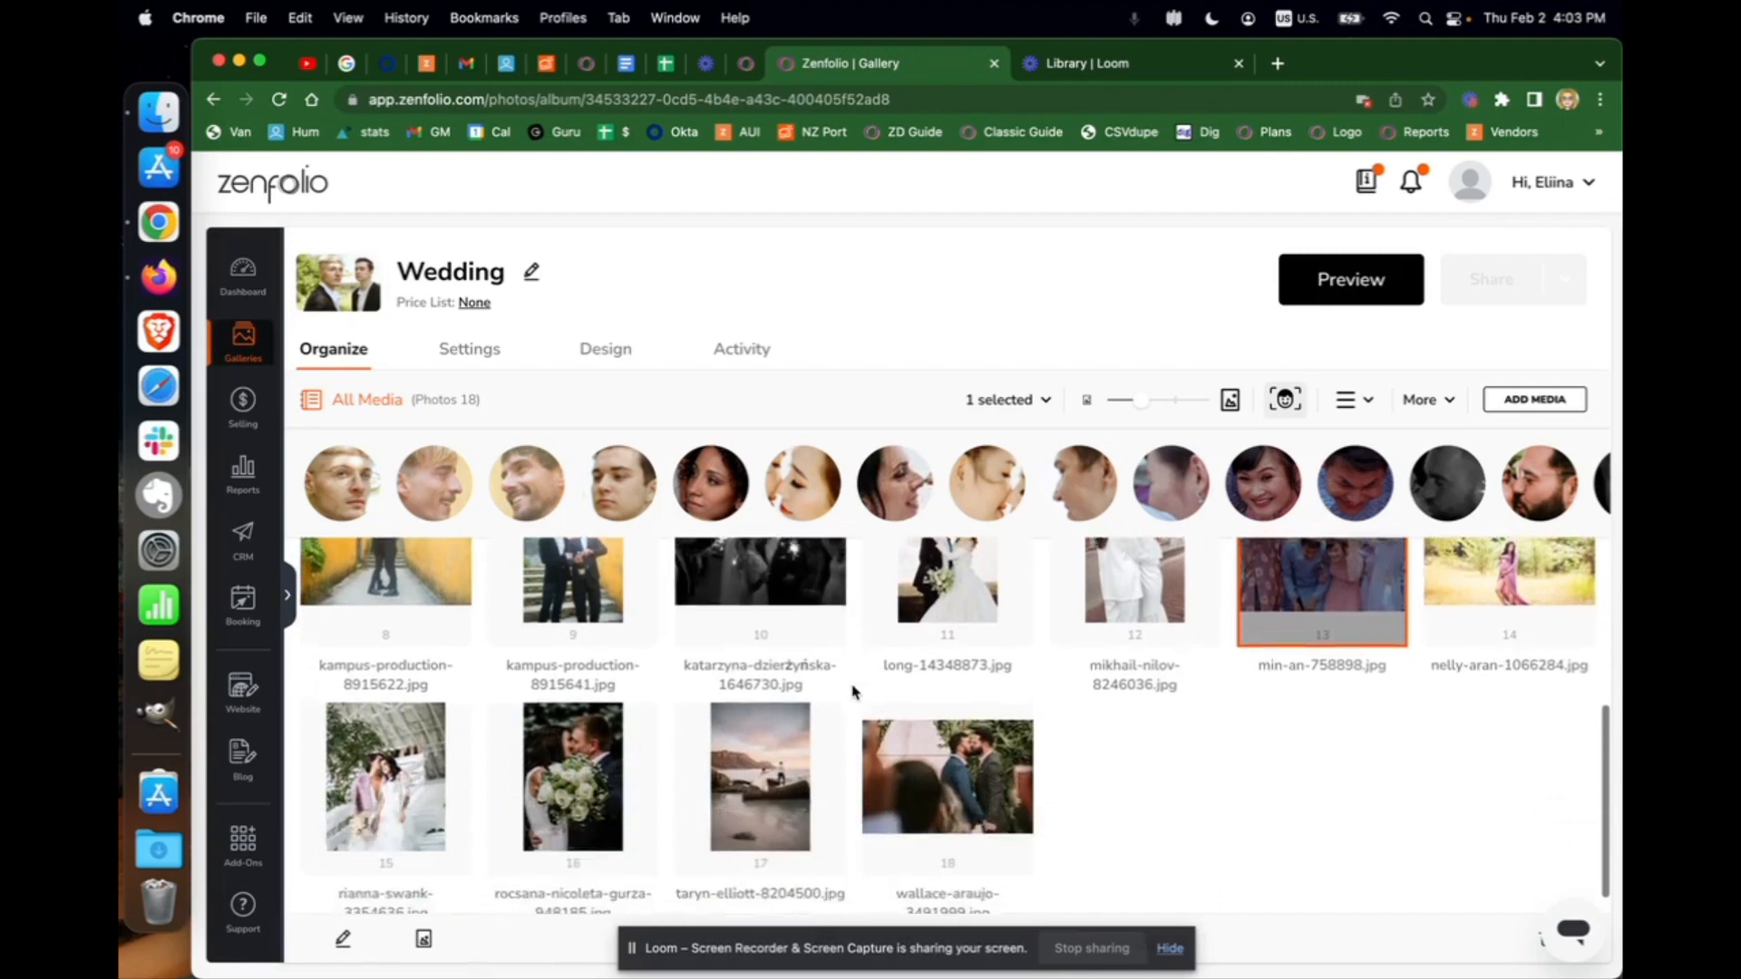
scroll(850, 689, "up", 7)
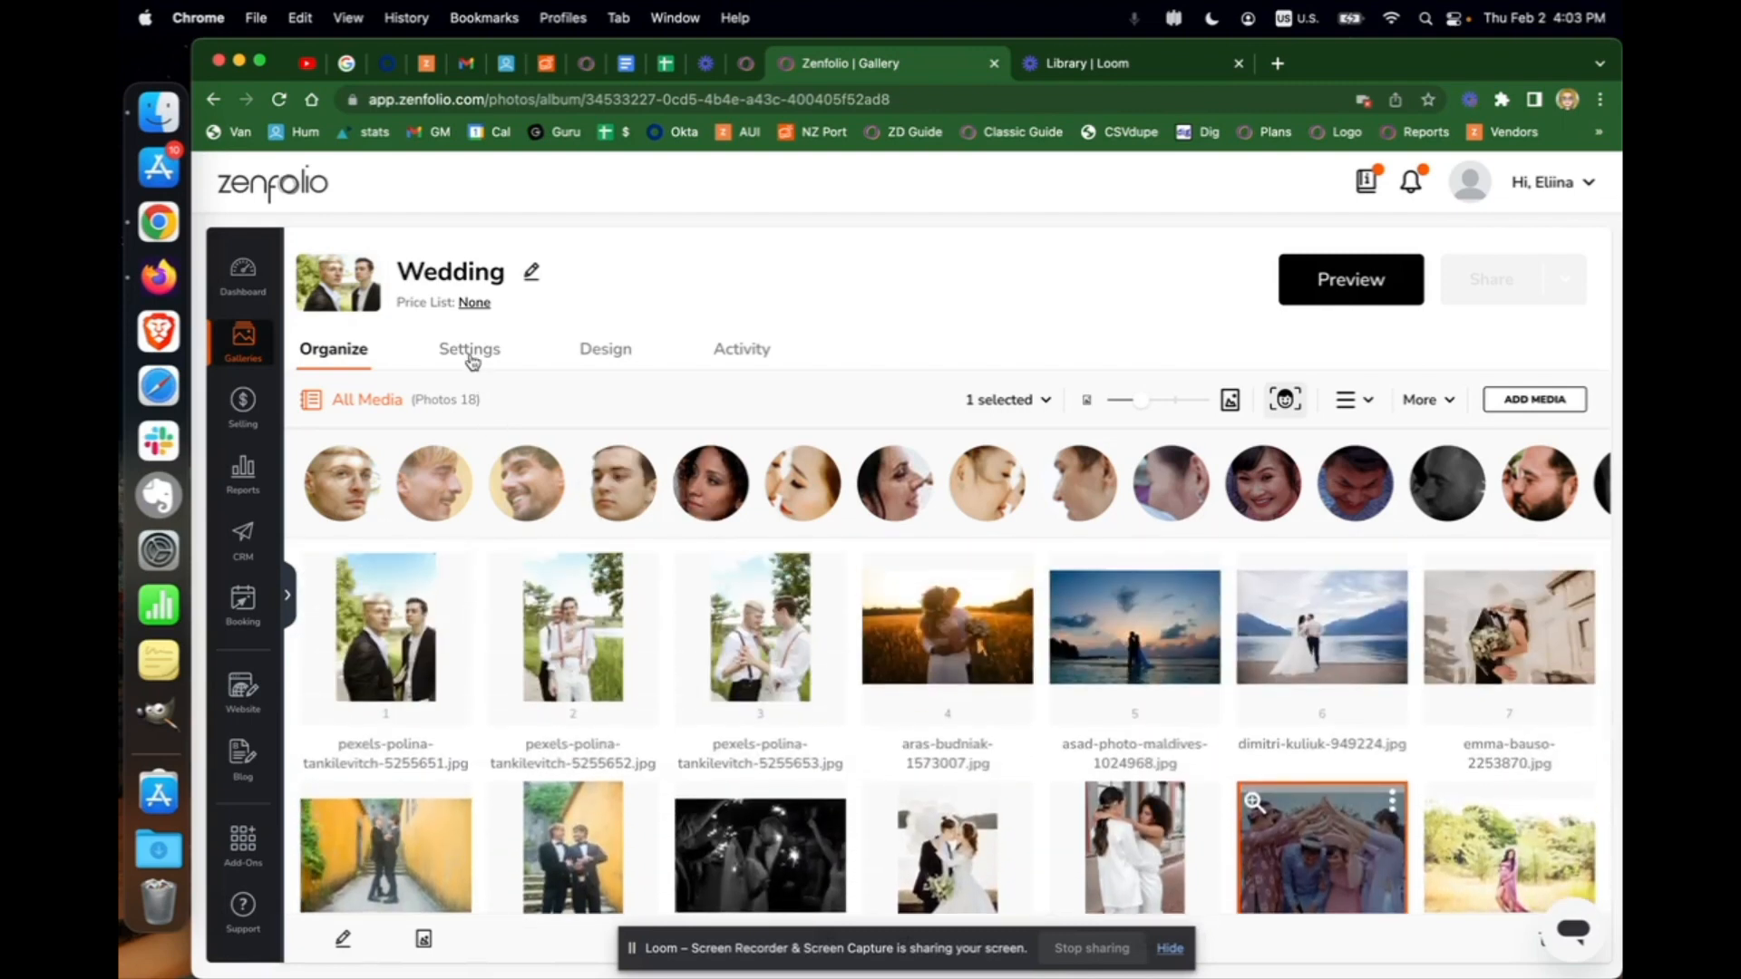
In the gallery's Settings, enter the client's first name, last name and e-mail address under Clients
left_click(471, 361)
scroll(619, 598, "down", 3)
scroll(621, 603, "down", 2)
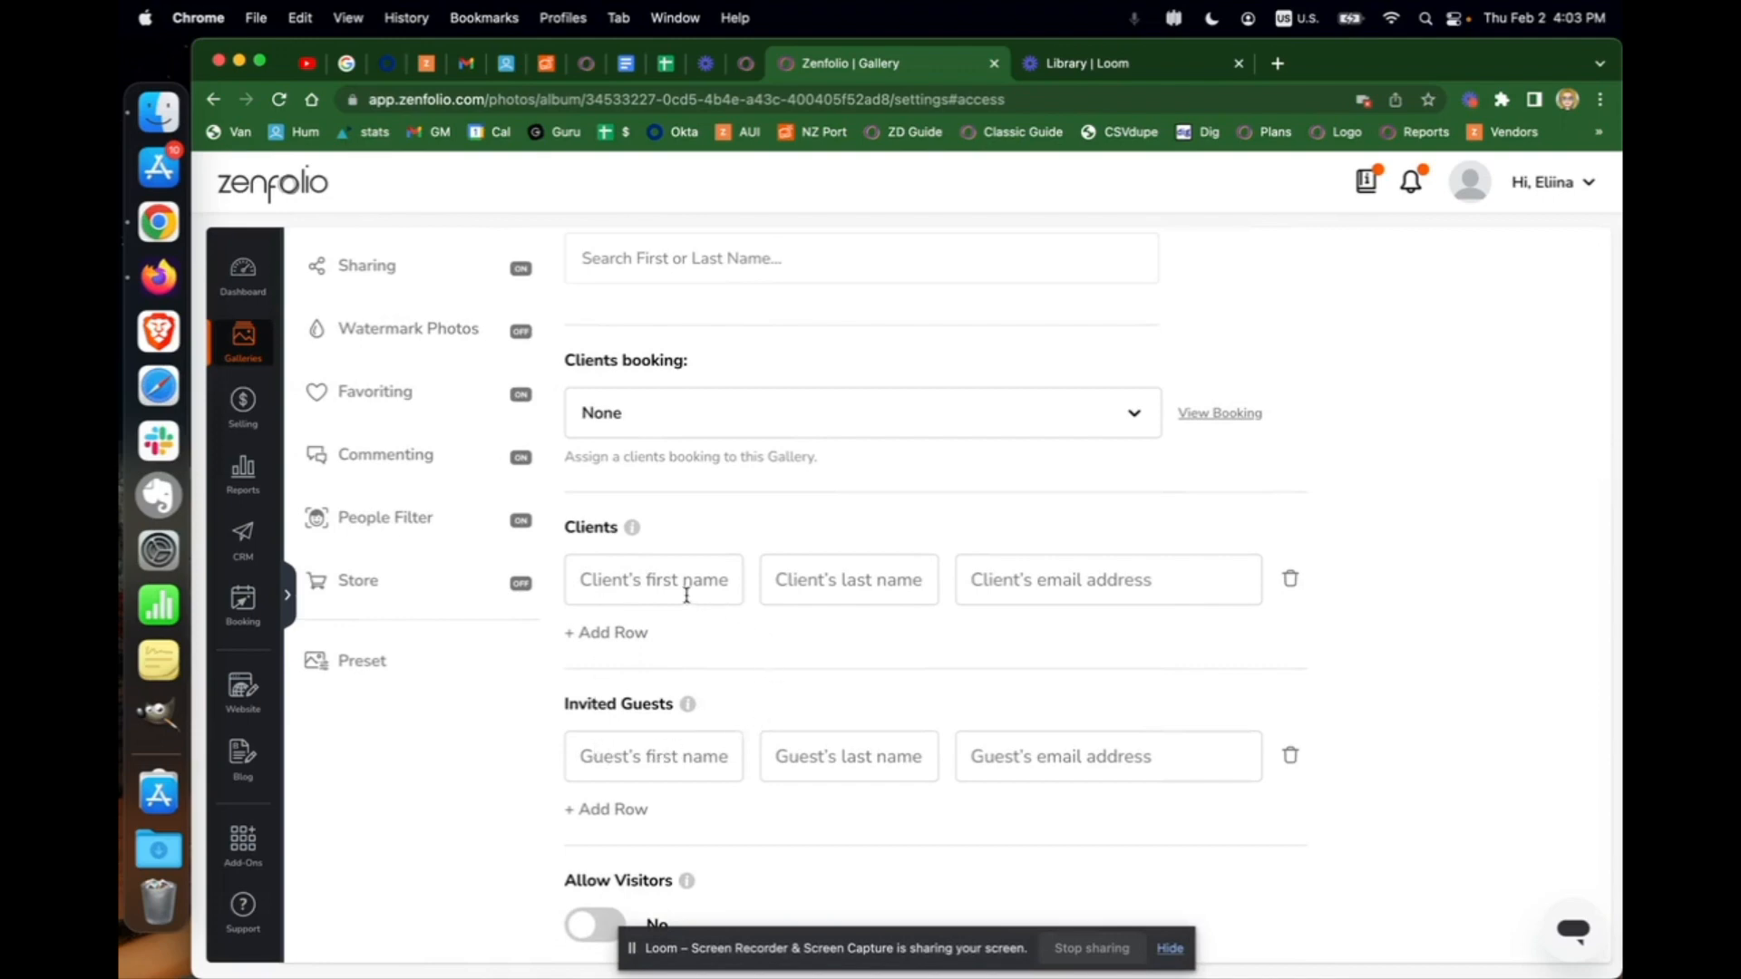
key("Tab")
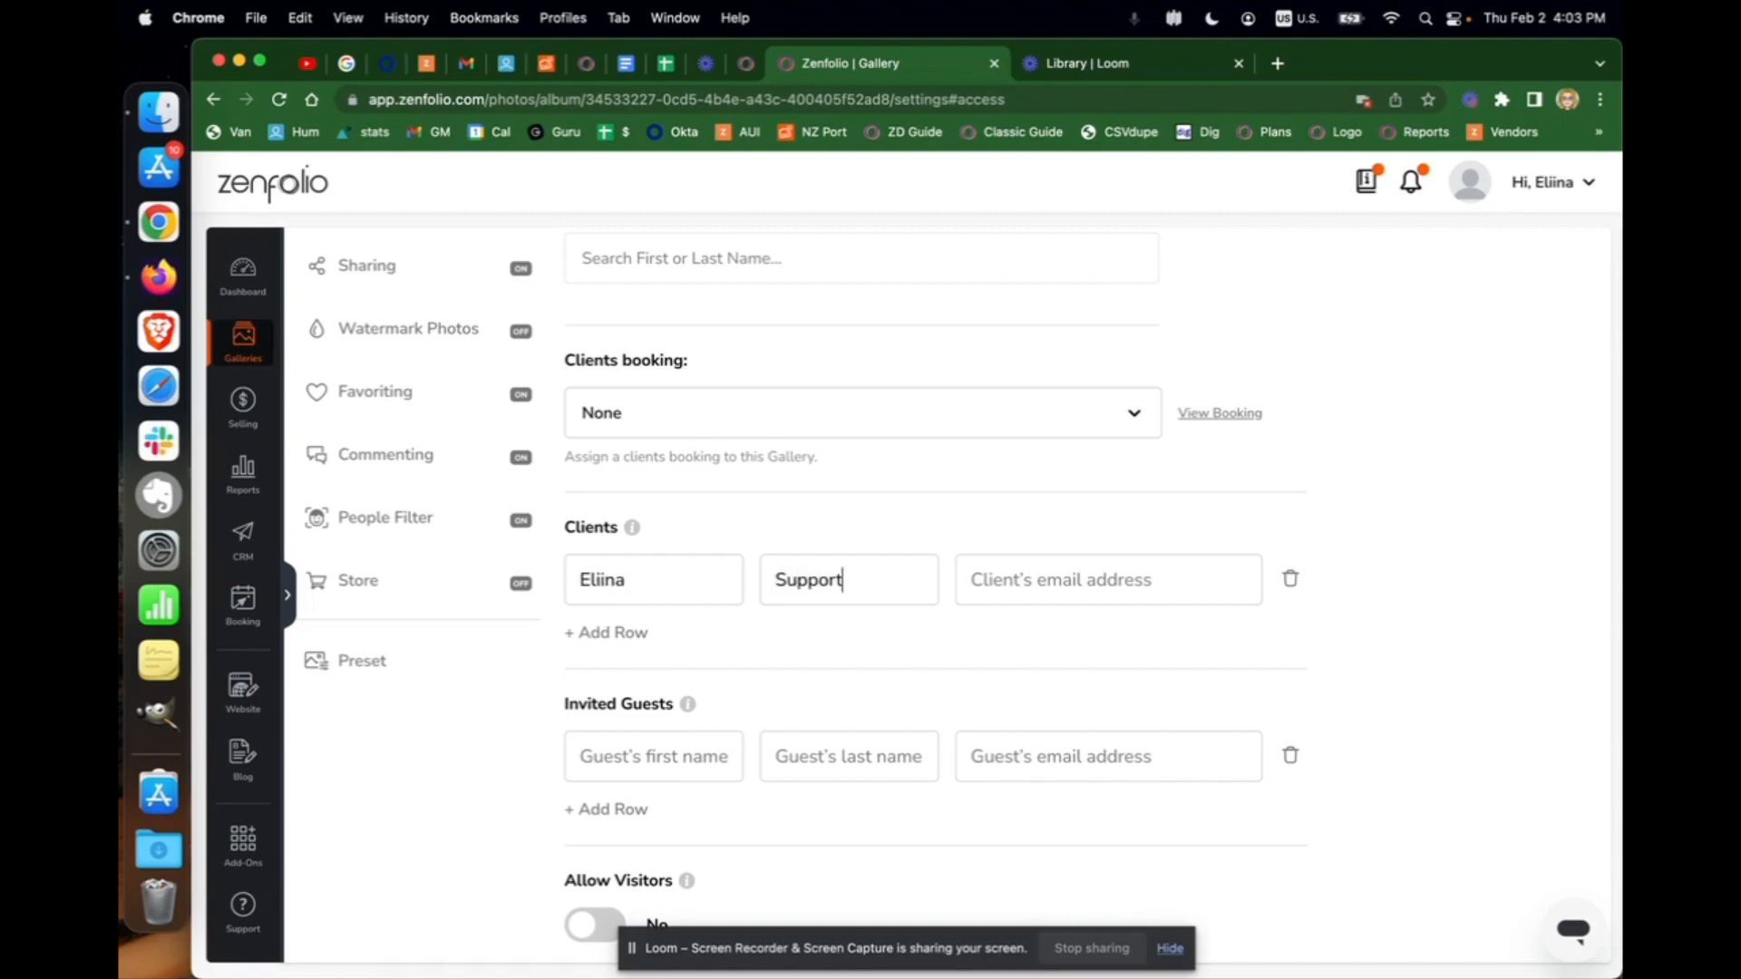
key("Tab")
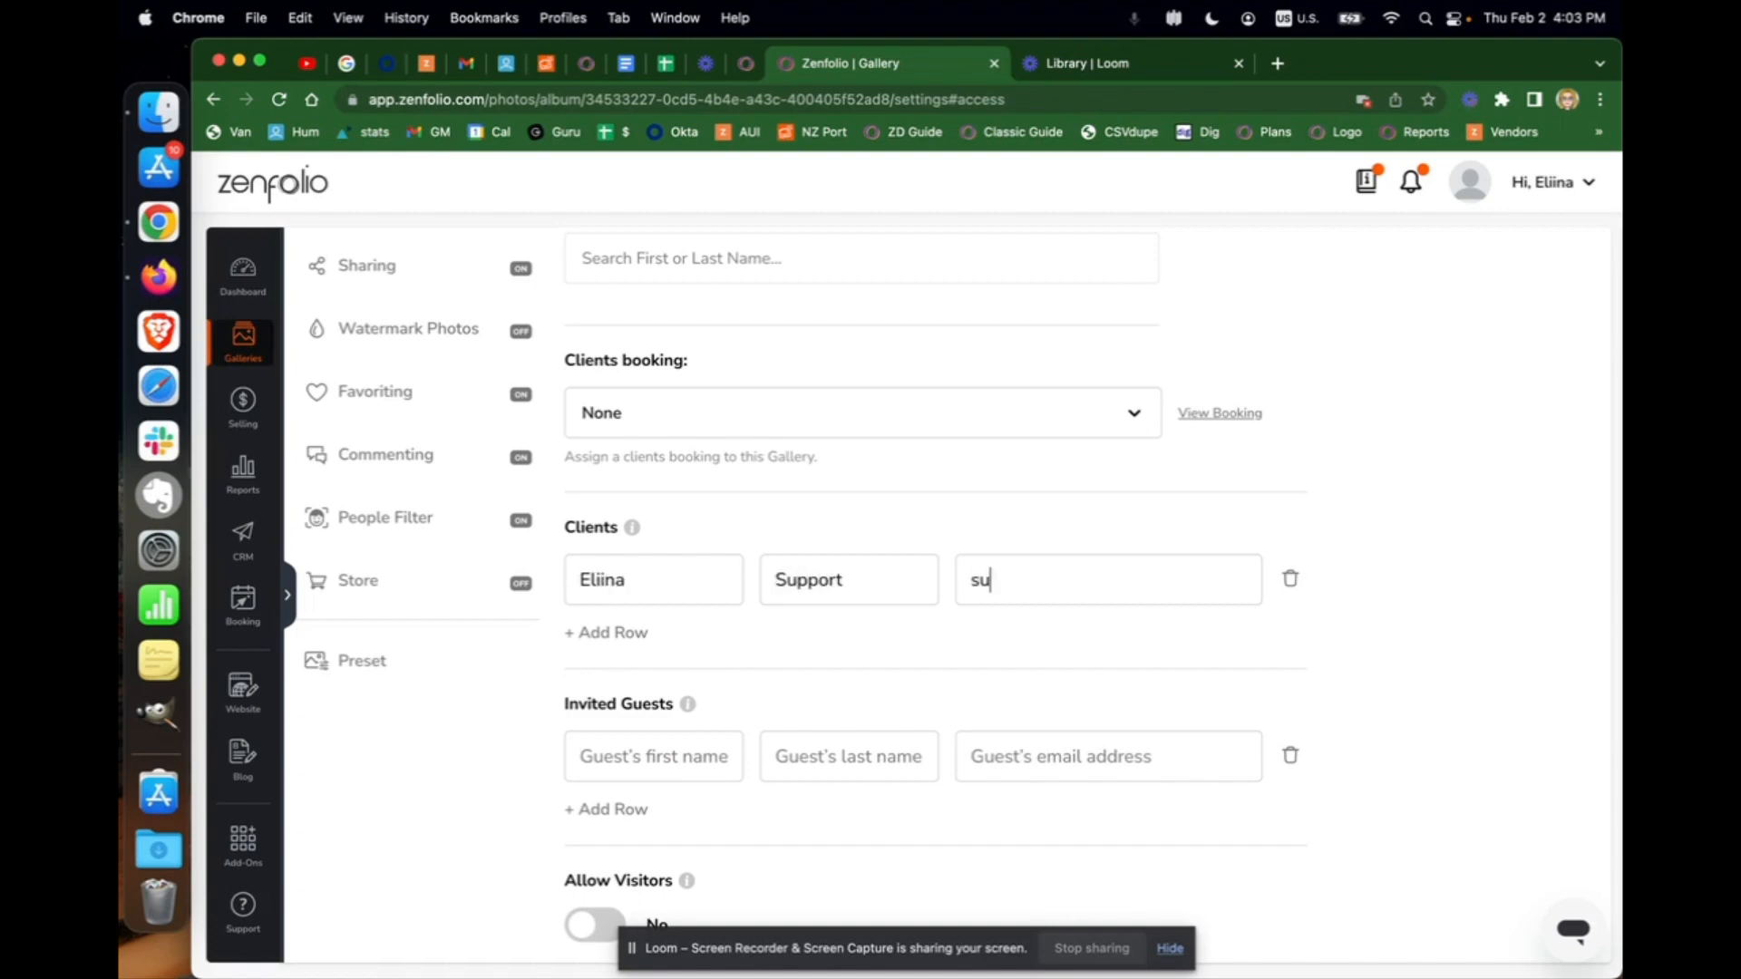
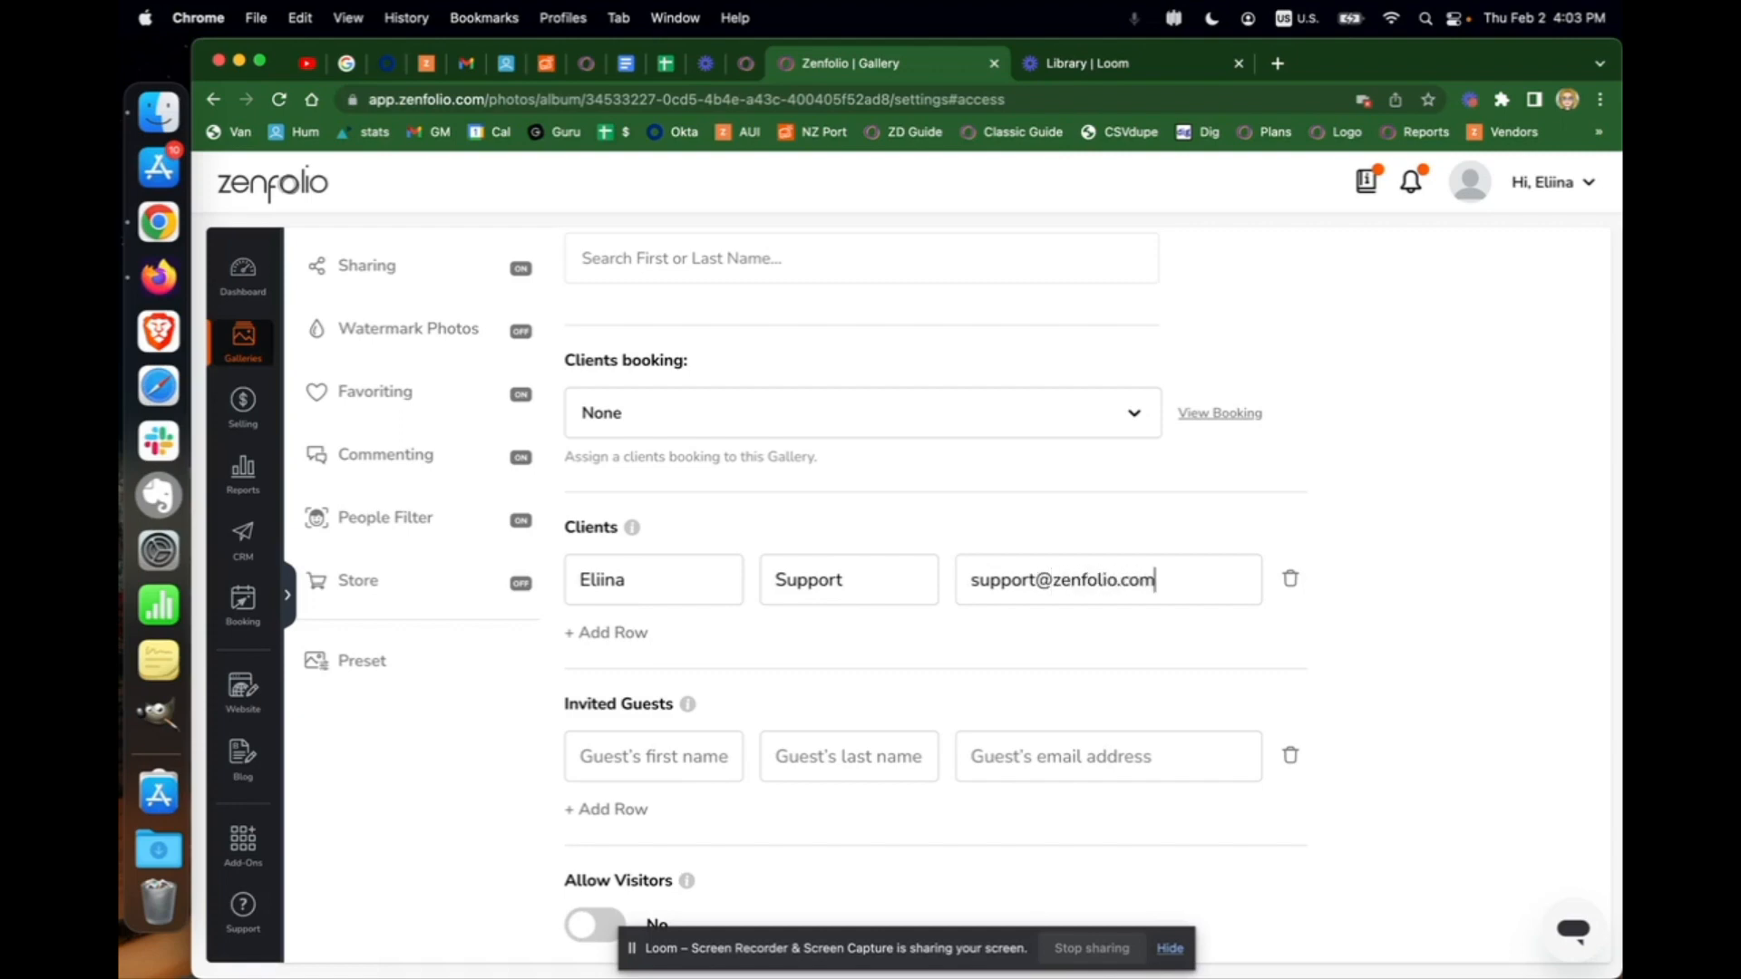
left_click(1291, 633)
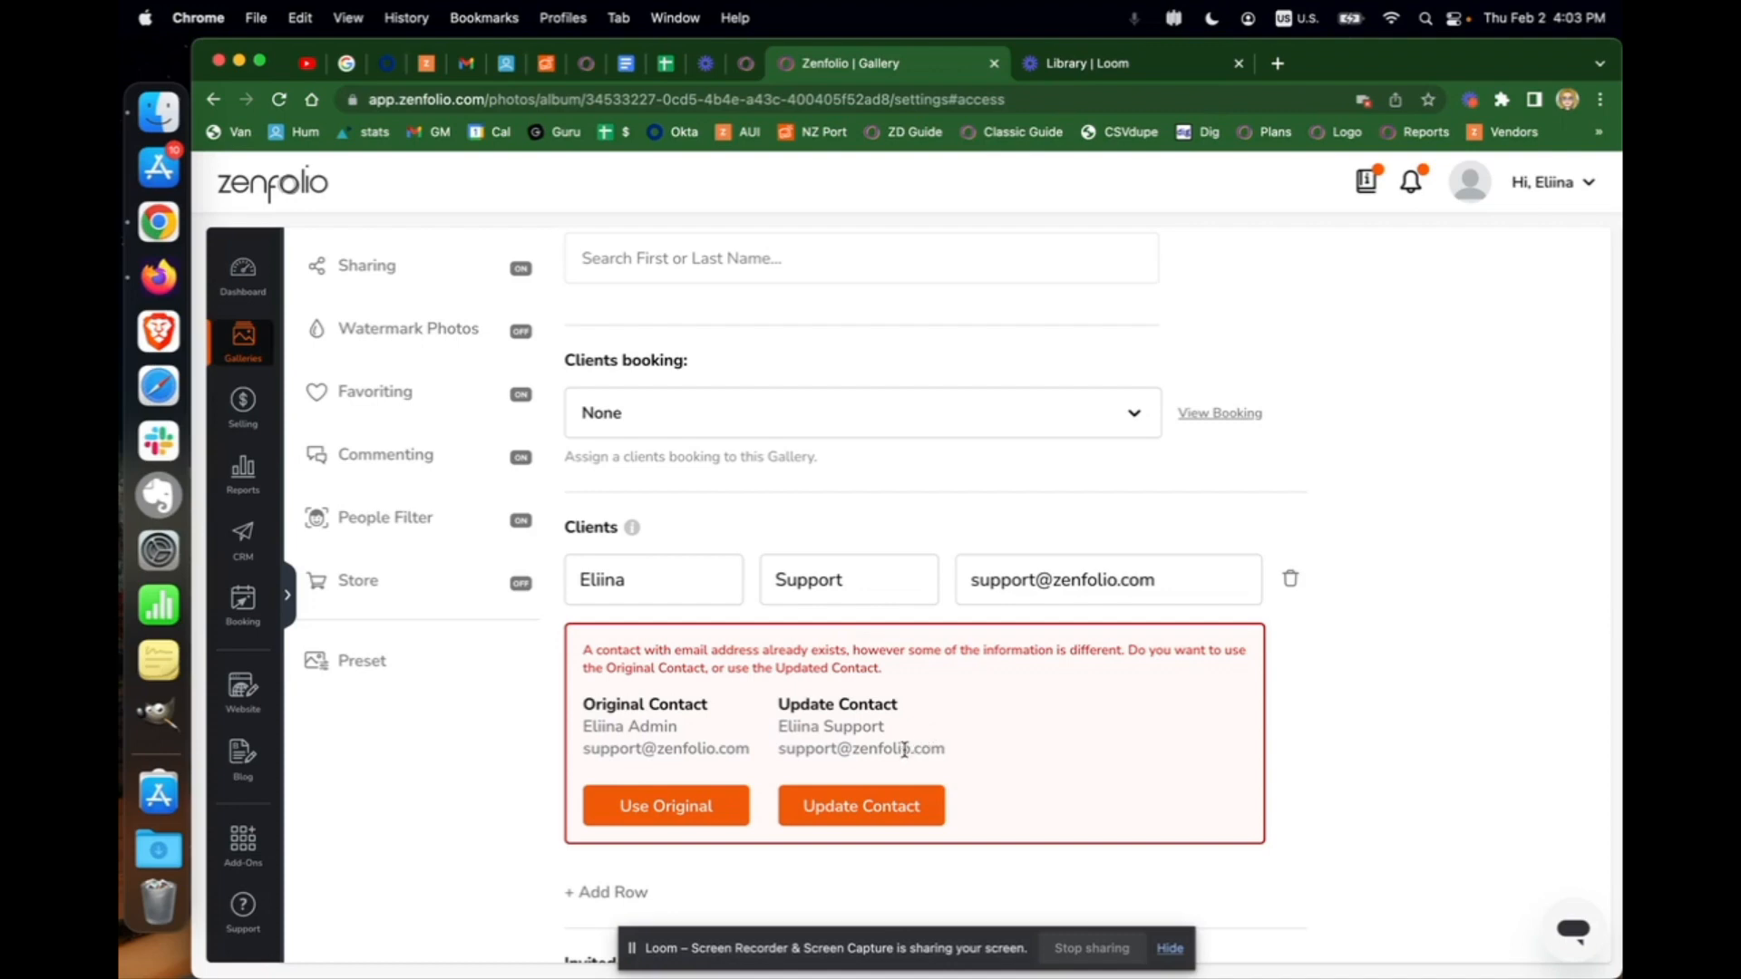
Update the existing contact record with the newly entered client details
left_click(823, 812)
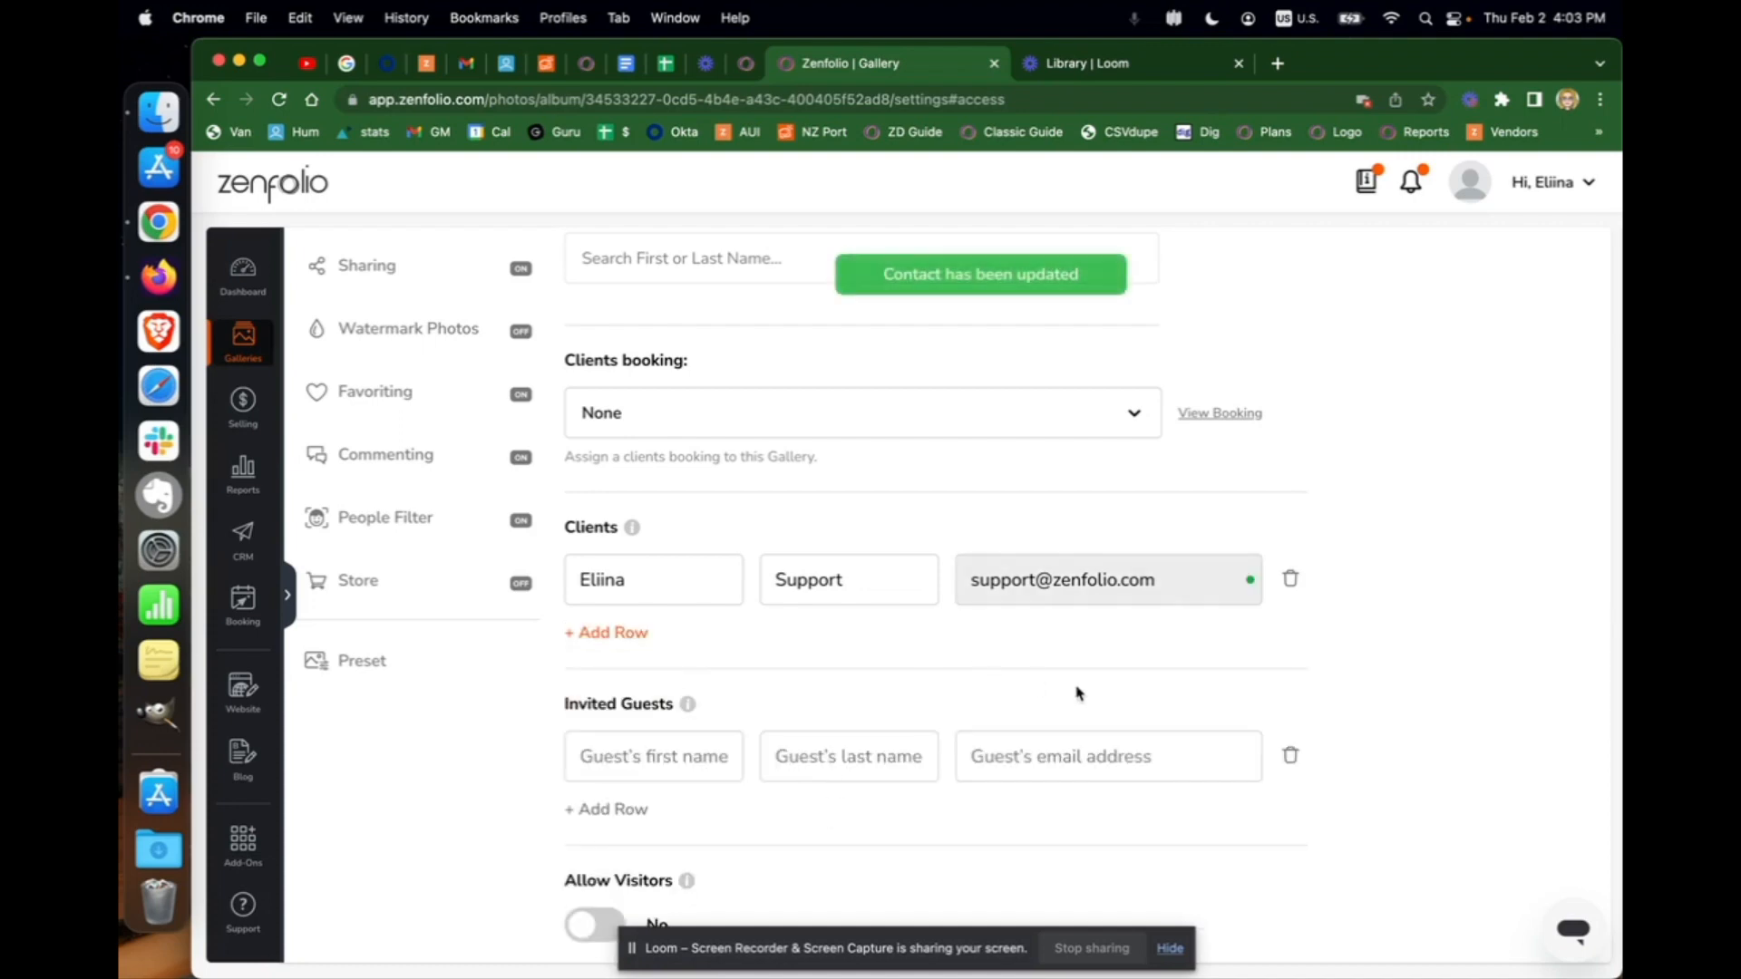
scroll(1078, 693, "down", 1)
scroll(1078, 694, "up", 3)
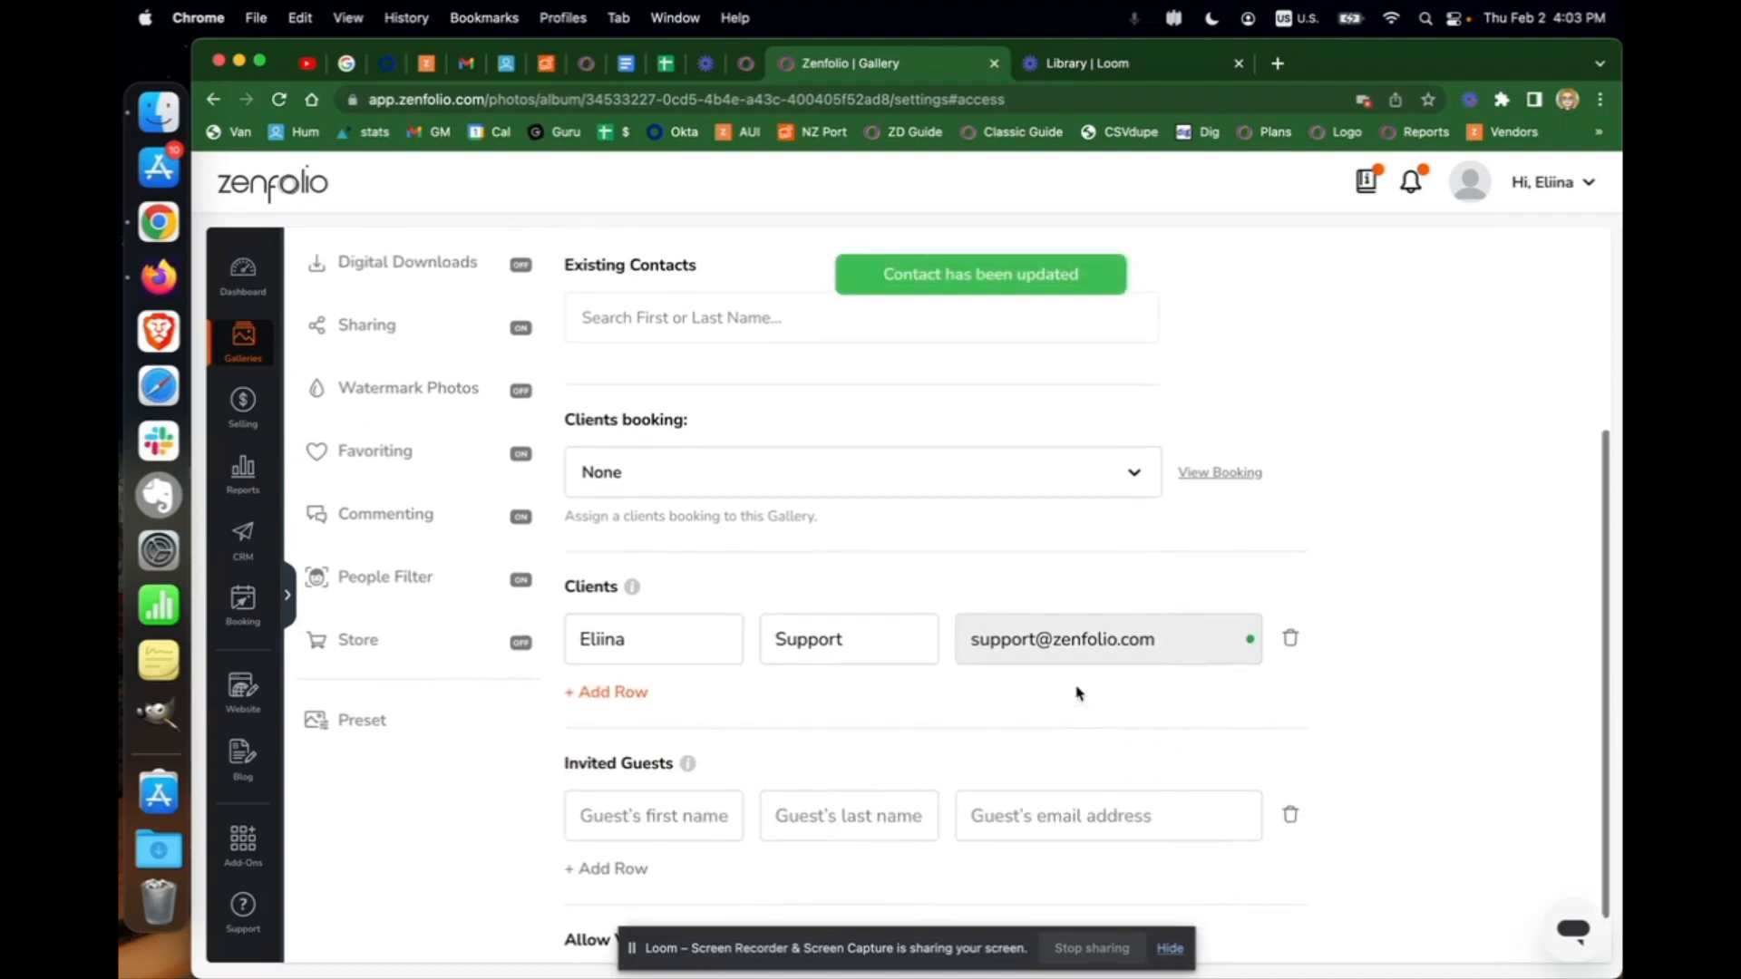
scroll(1344, 679, "up", 5)
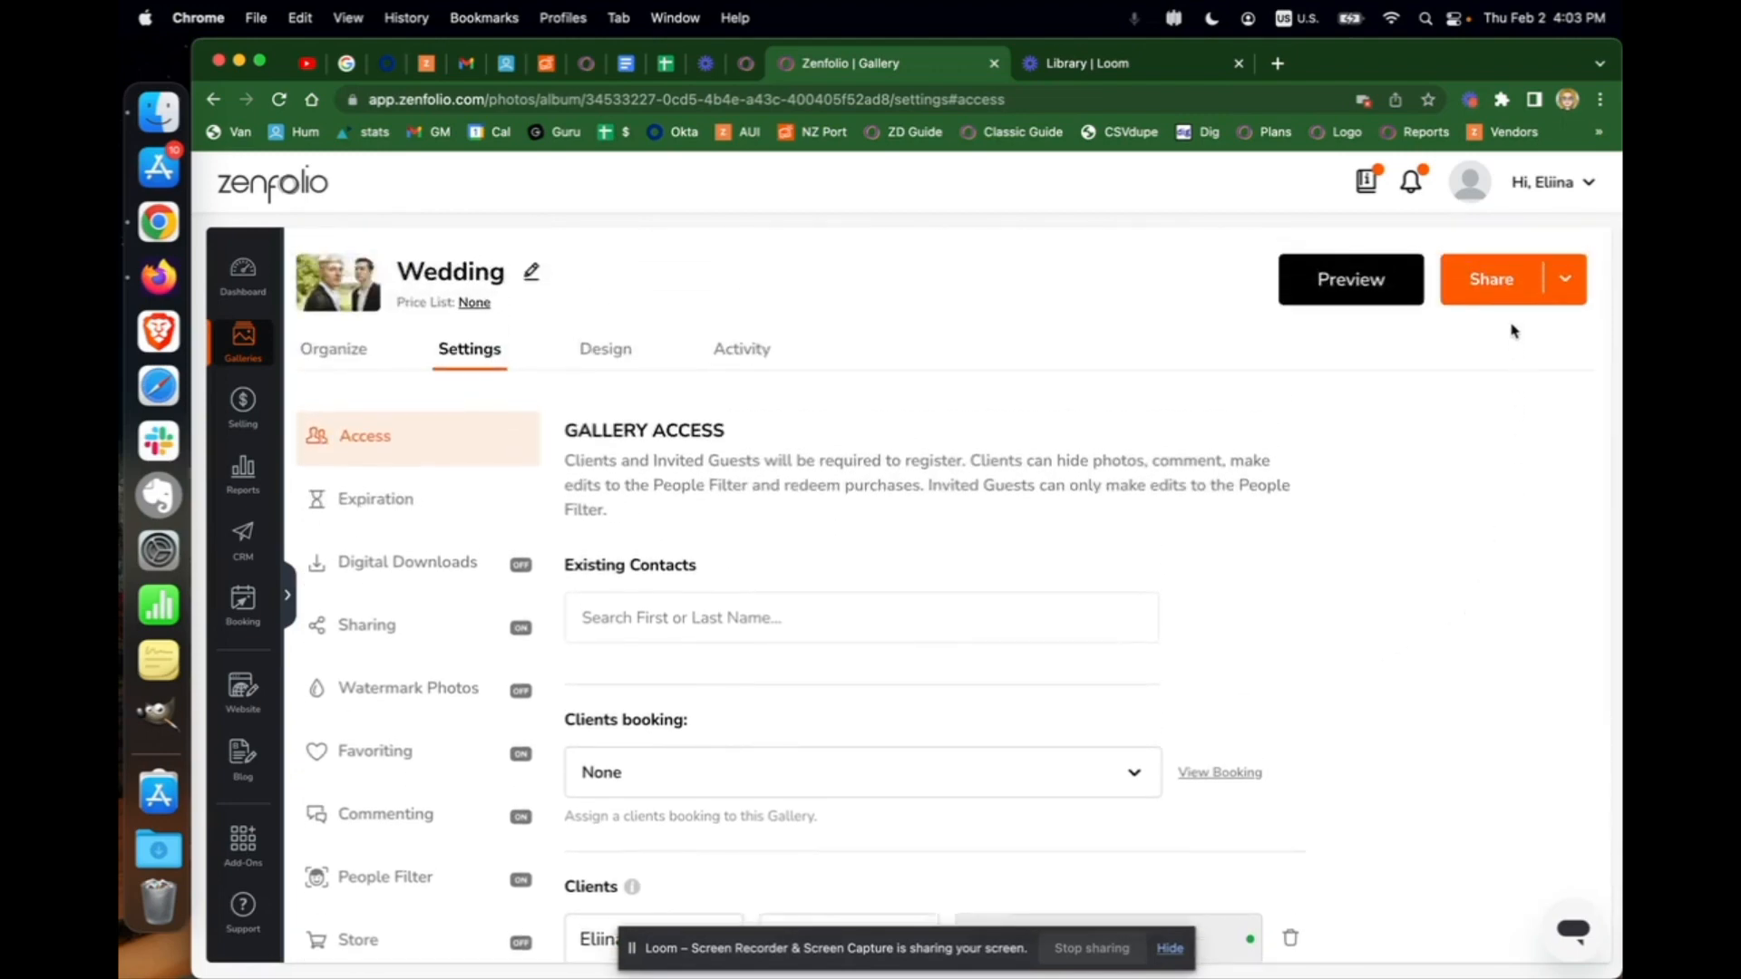
Copy the Wedding gallery's direct link and load it in a new Incognito window
left_click(1564, 284)
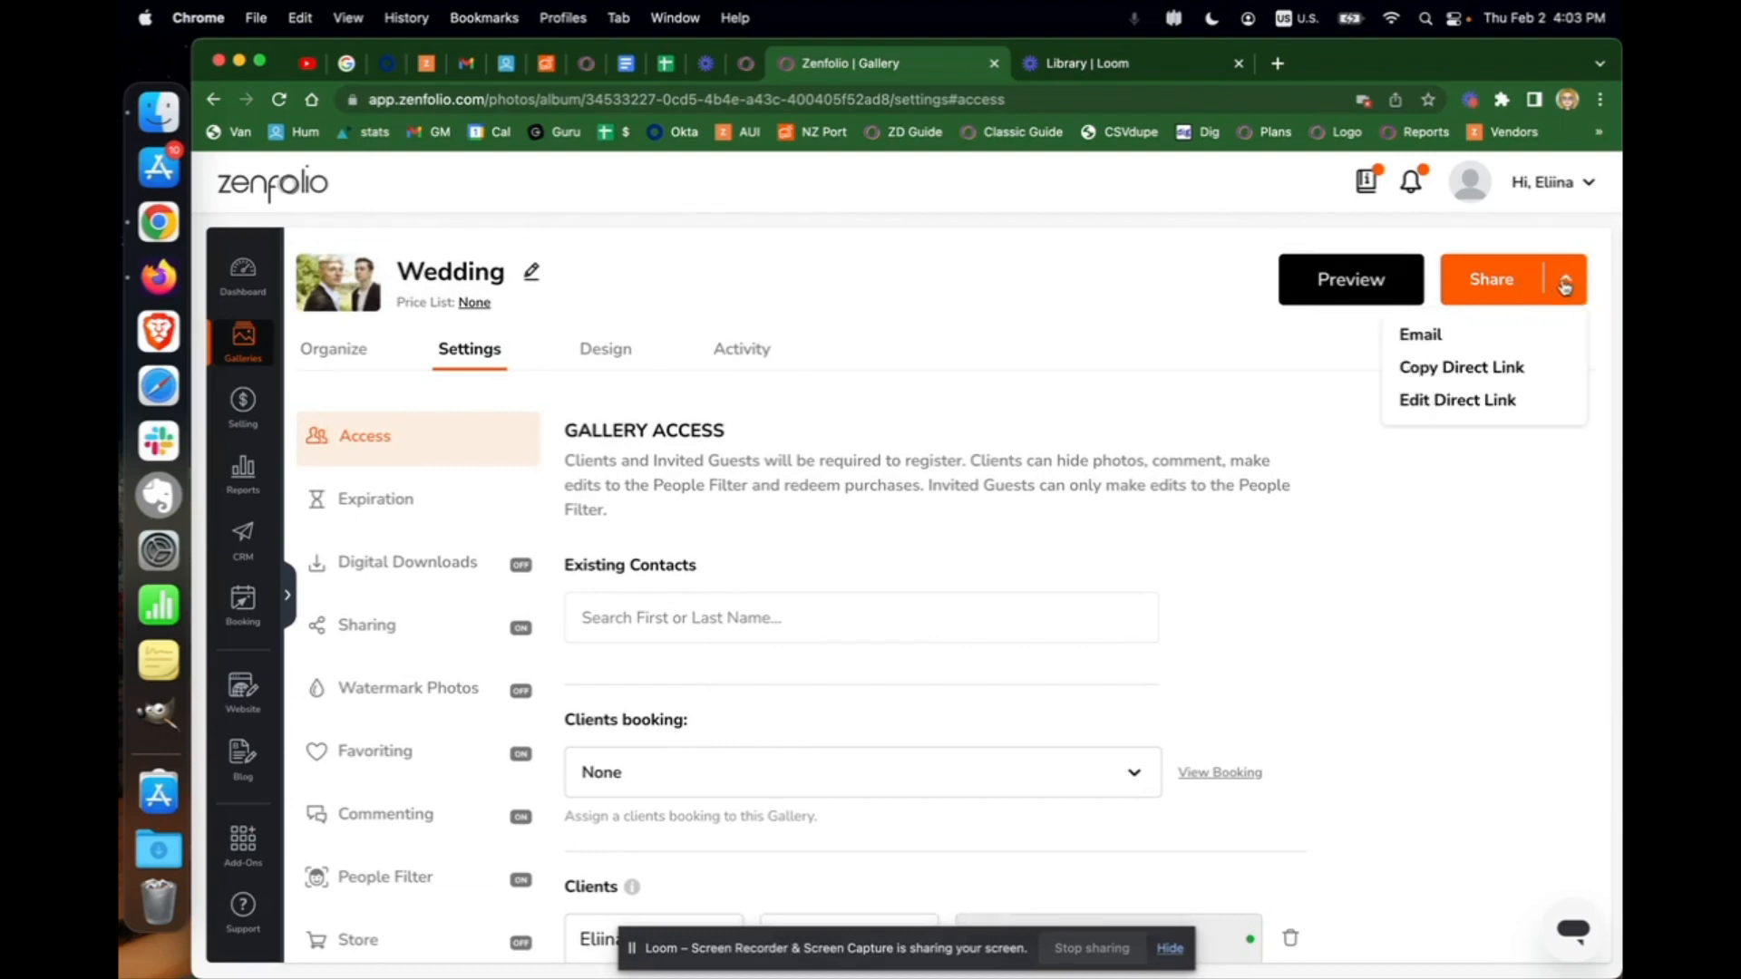
left_click(1436, 372)
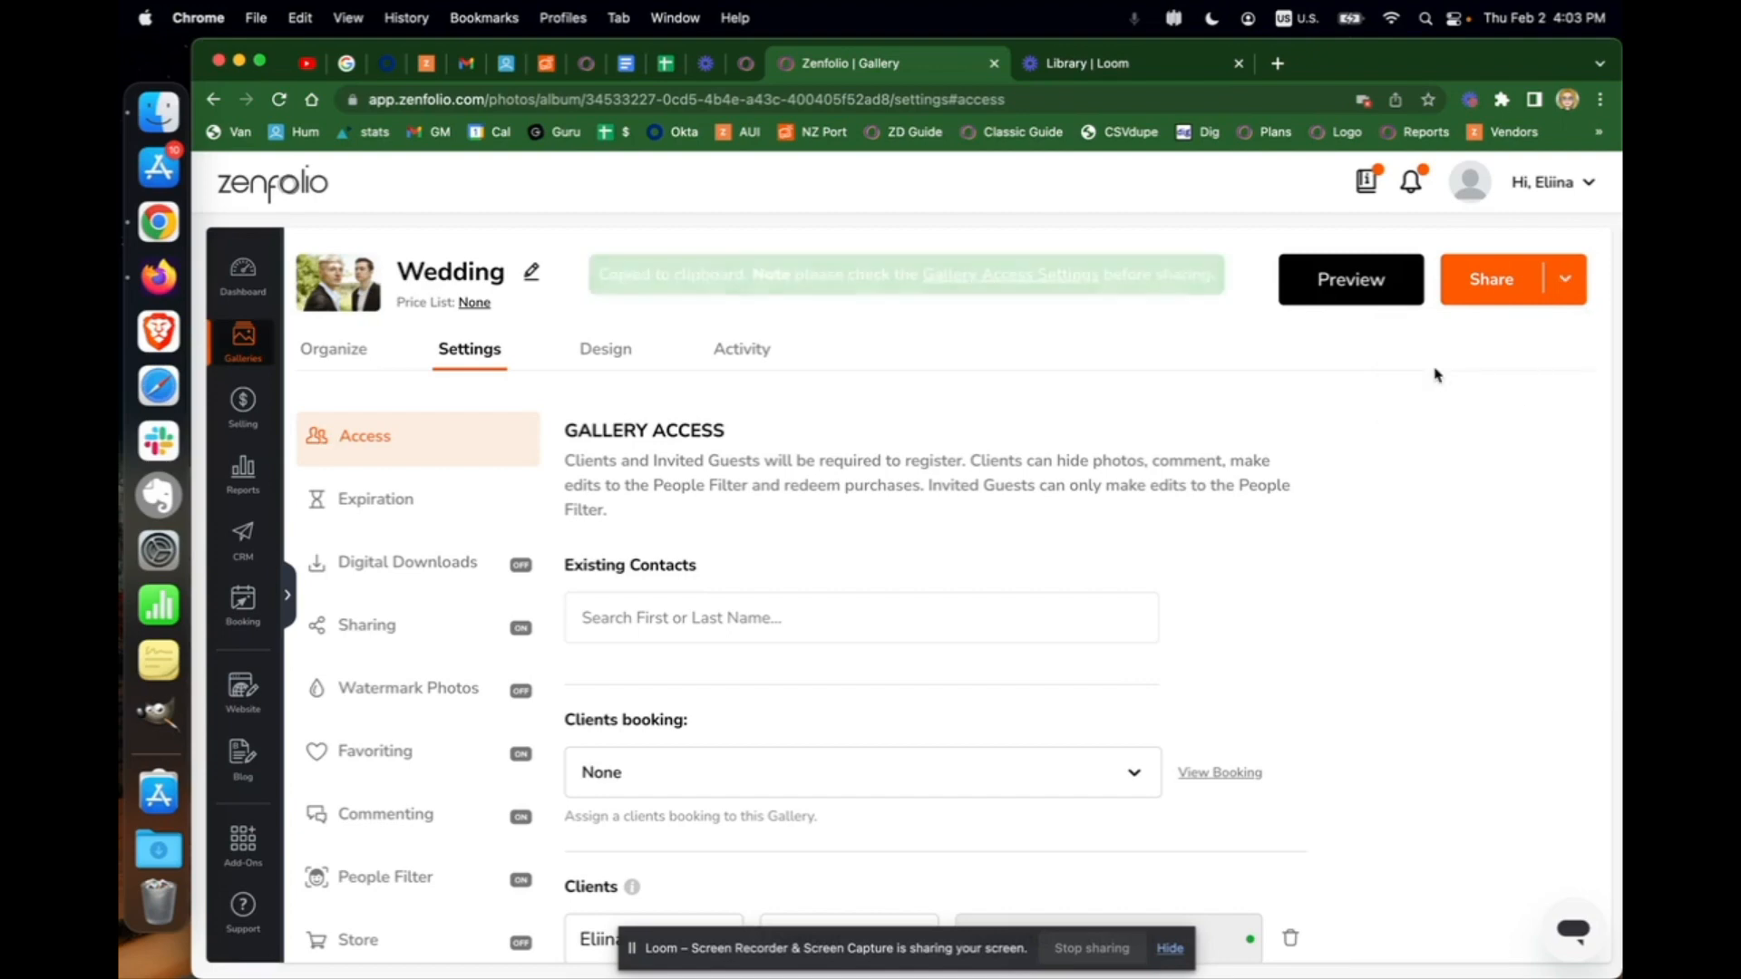
left_click(1601, 100)
left_click(1508, 196)
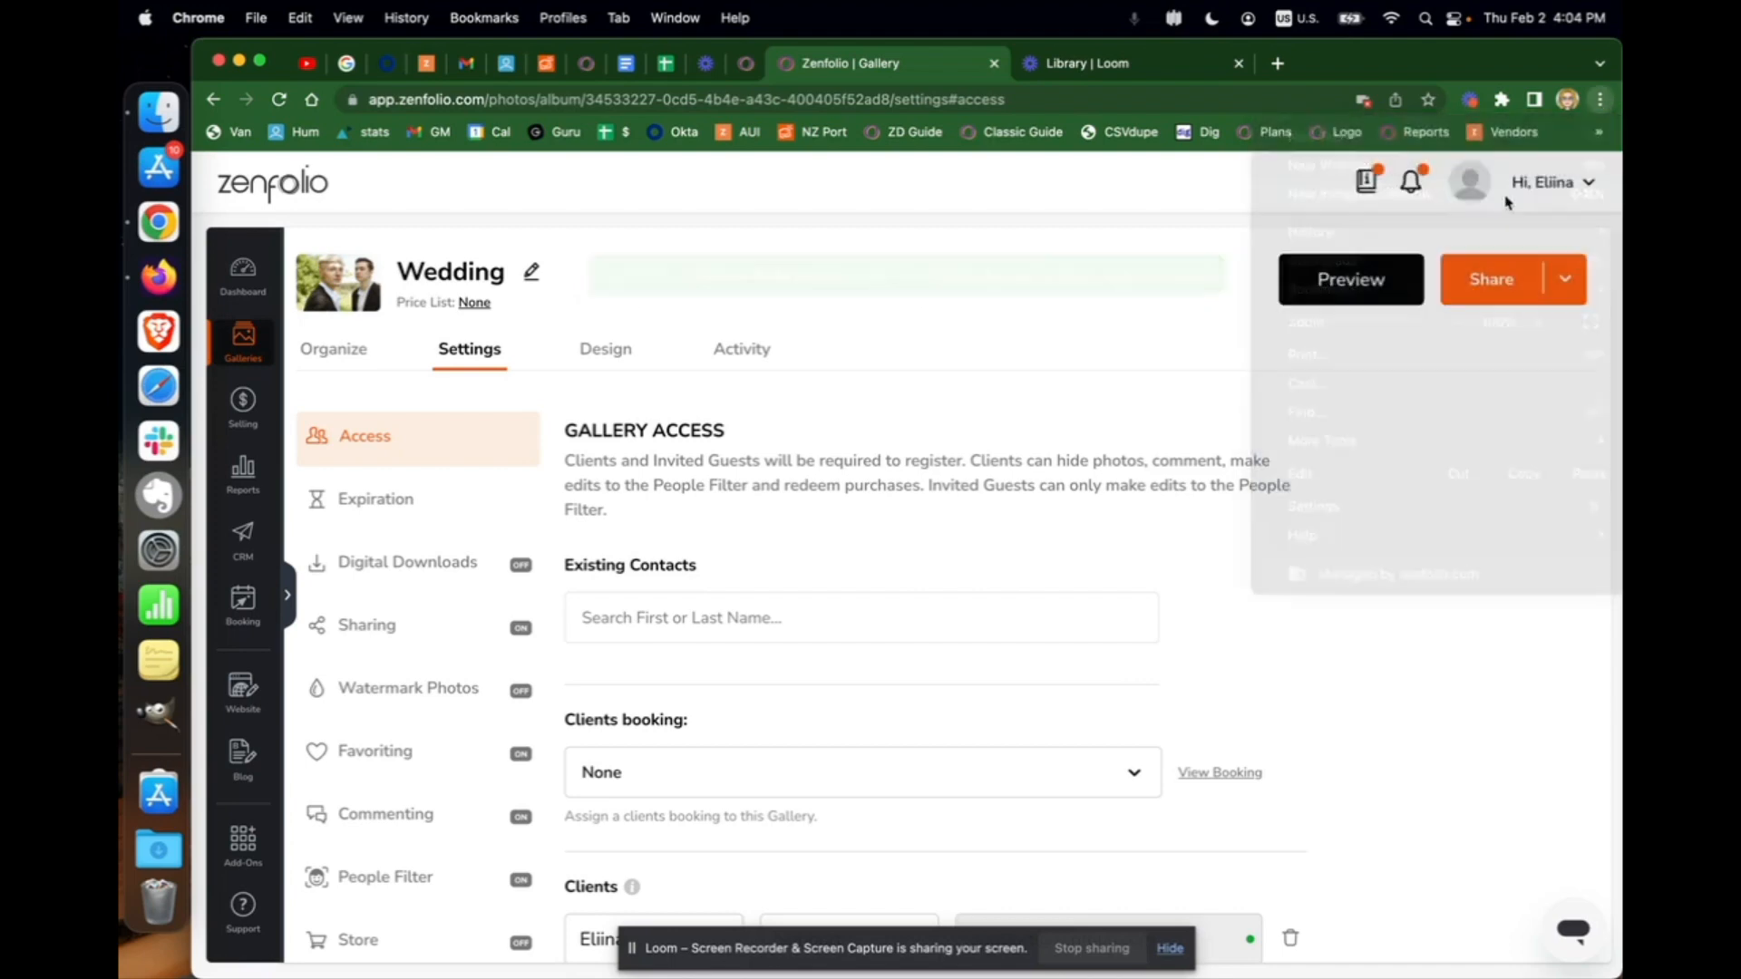
key("super+v")
key("Return")
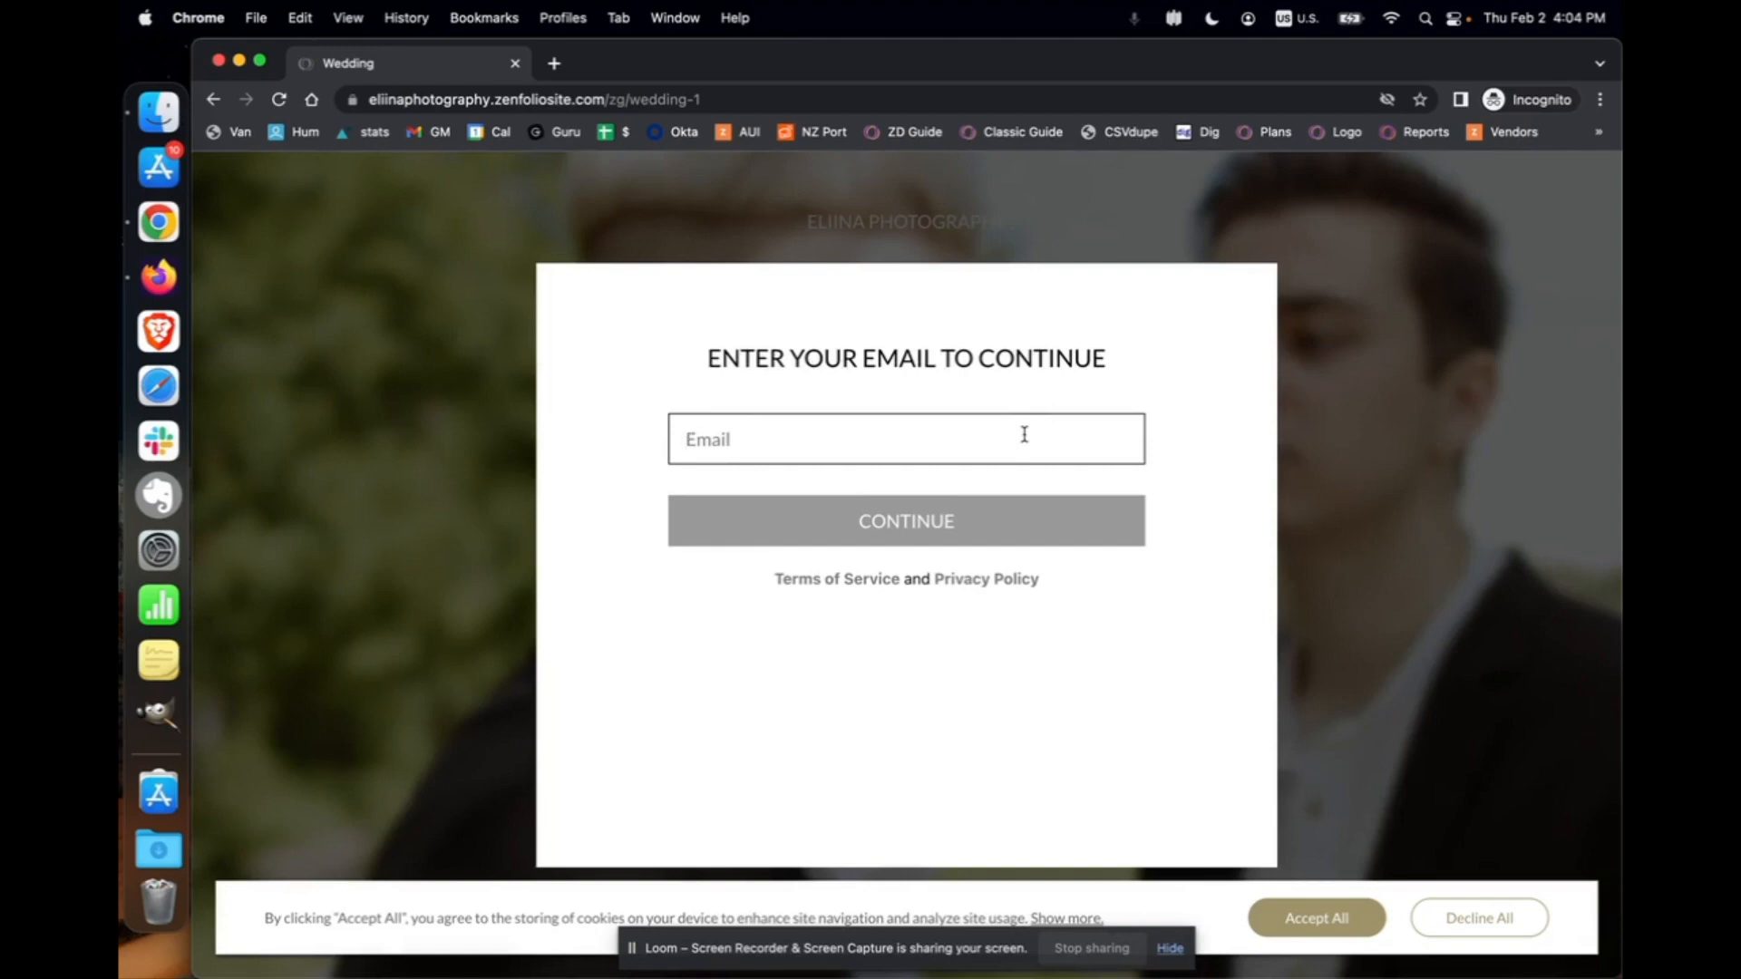
Sign in to the client Wedding gallery with the client's e-mail address and password
left_click(1024, 436)
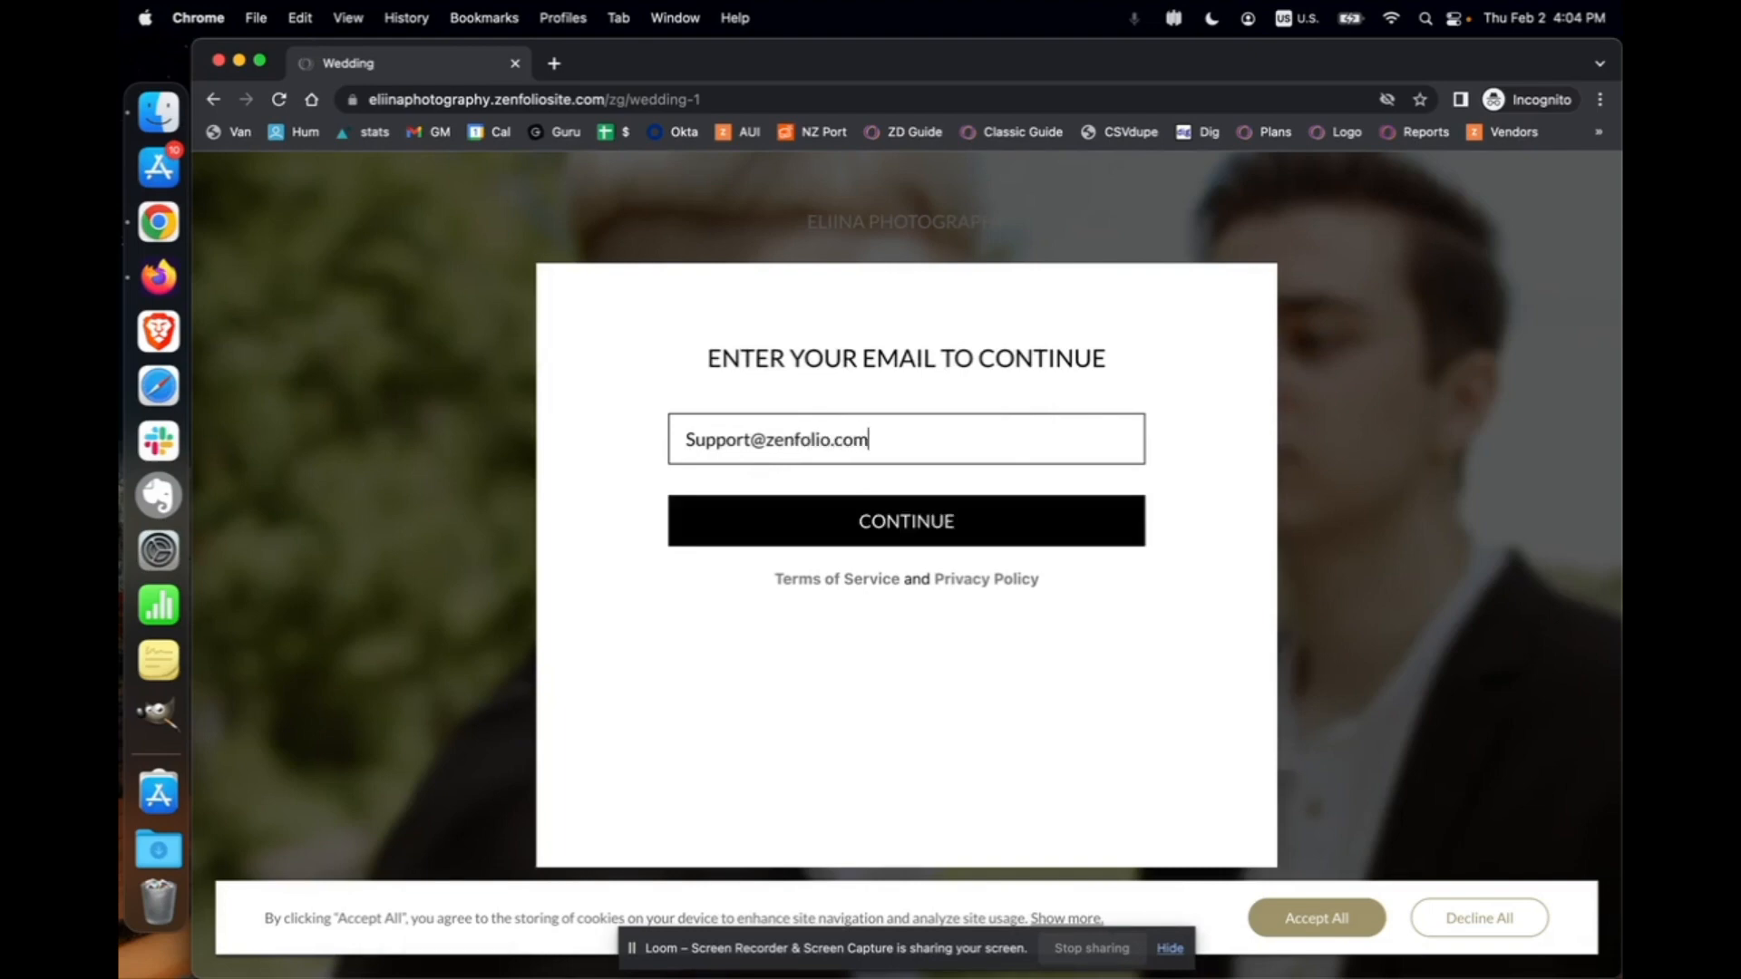
left_click(972, 524)
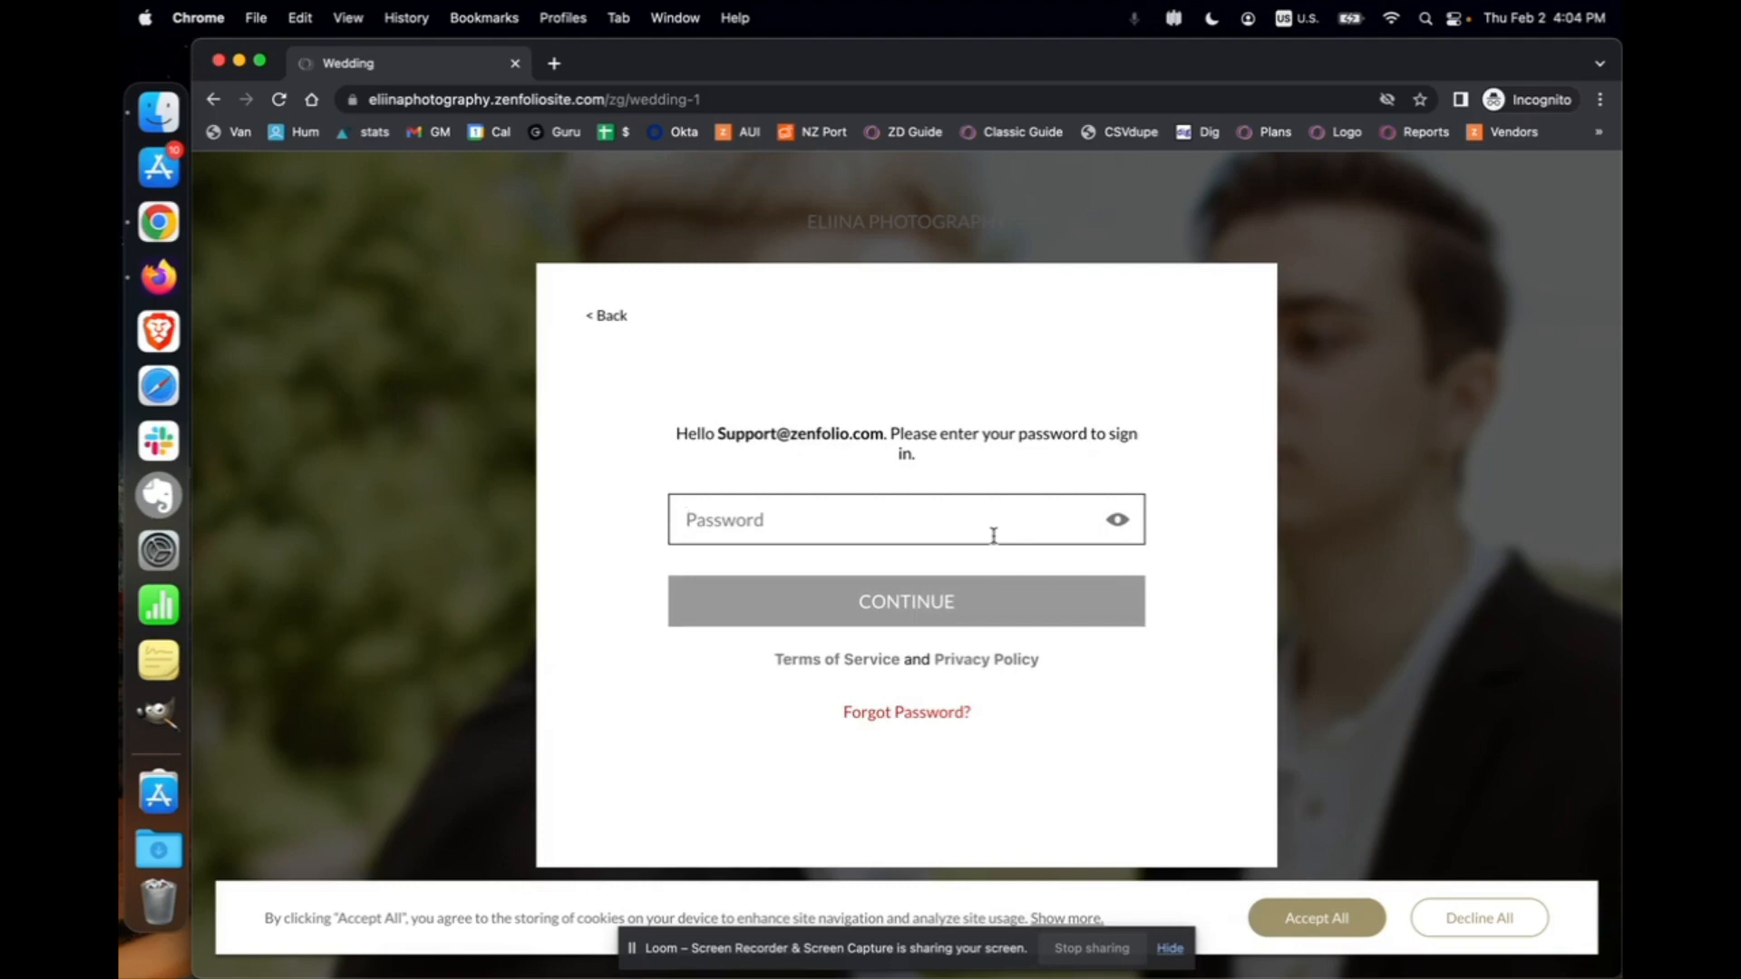
type("***")
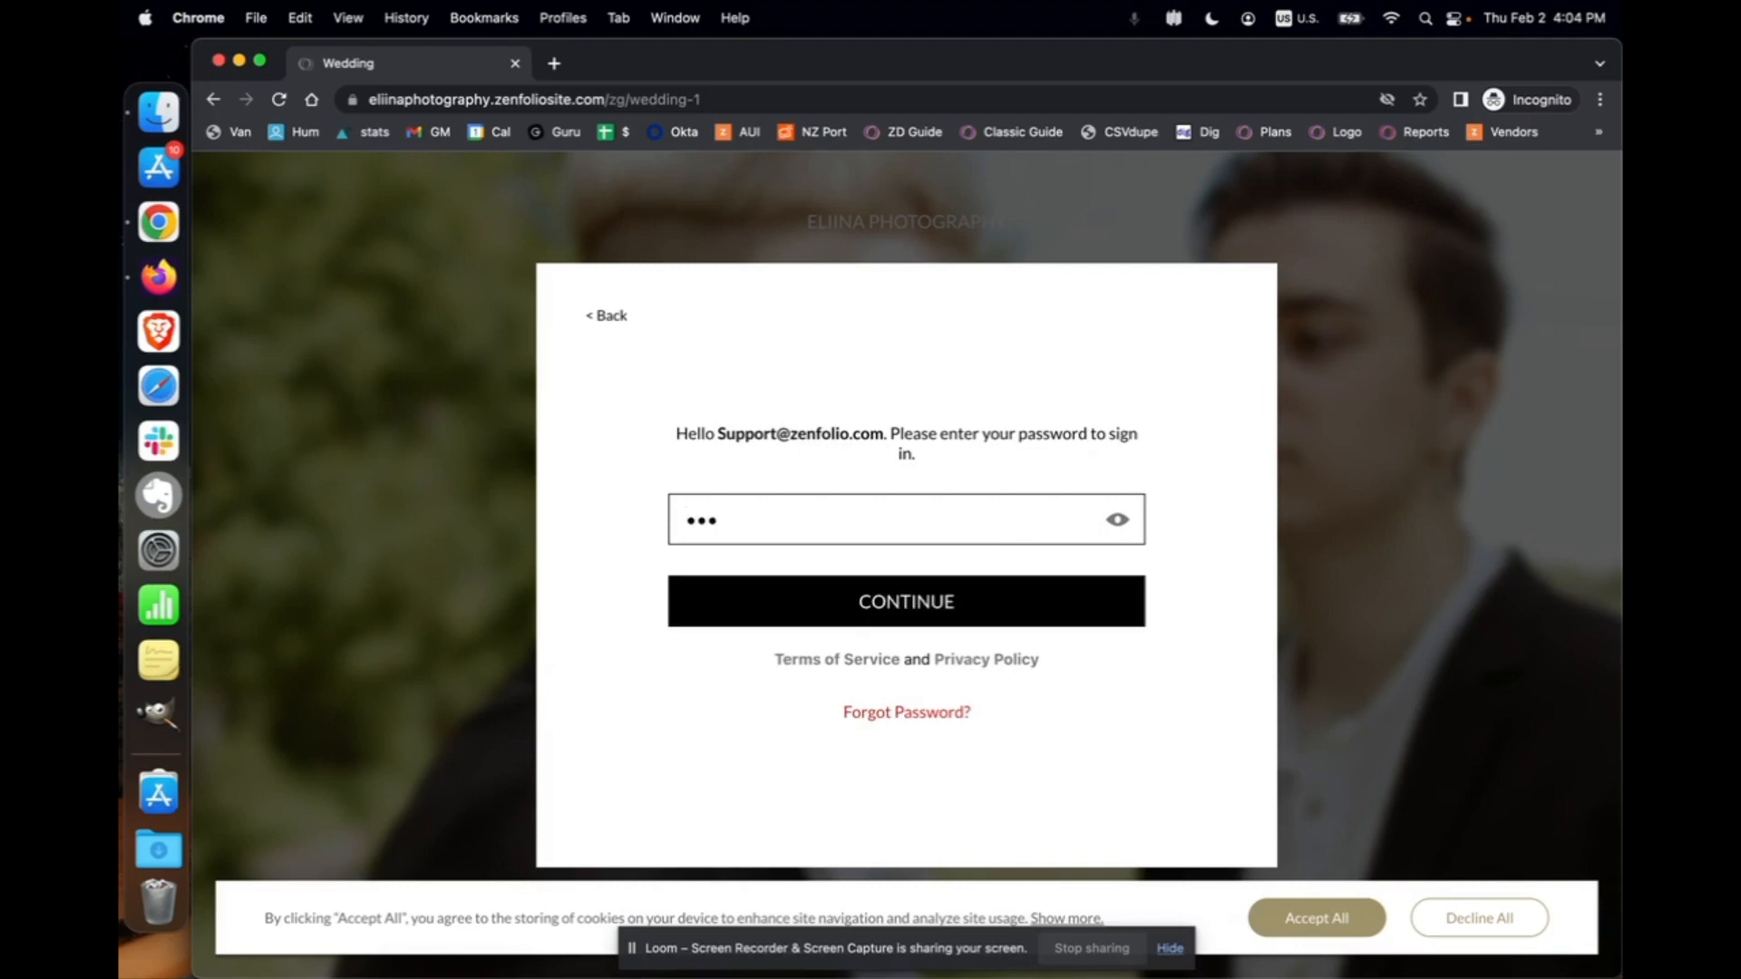
type("**")
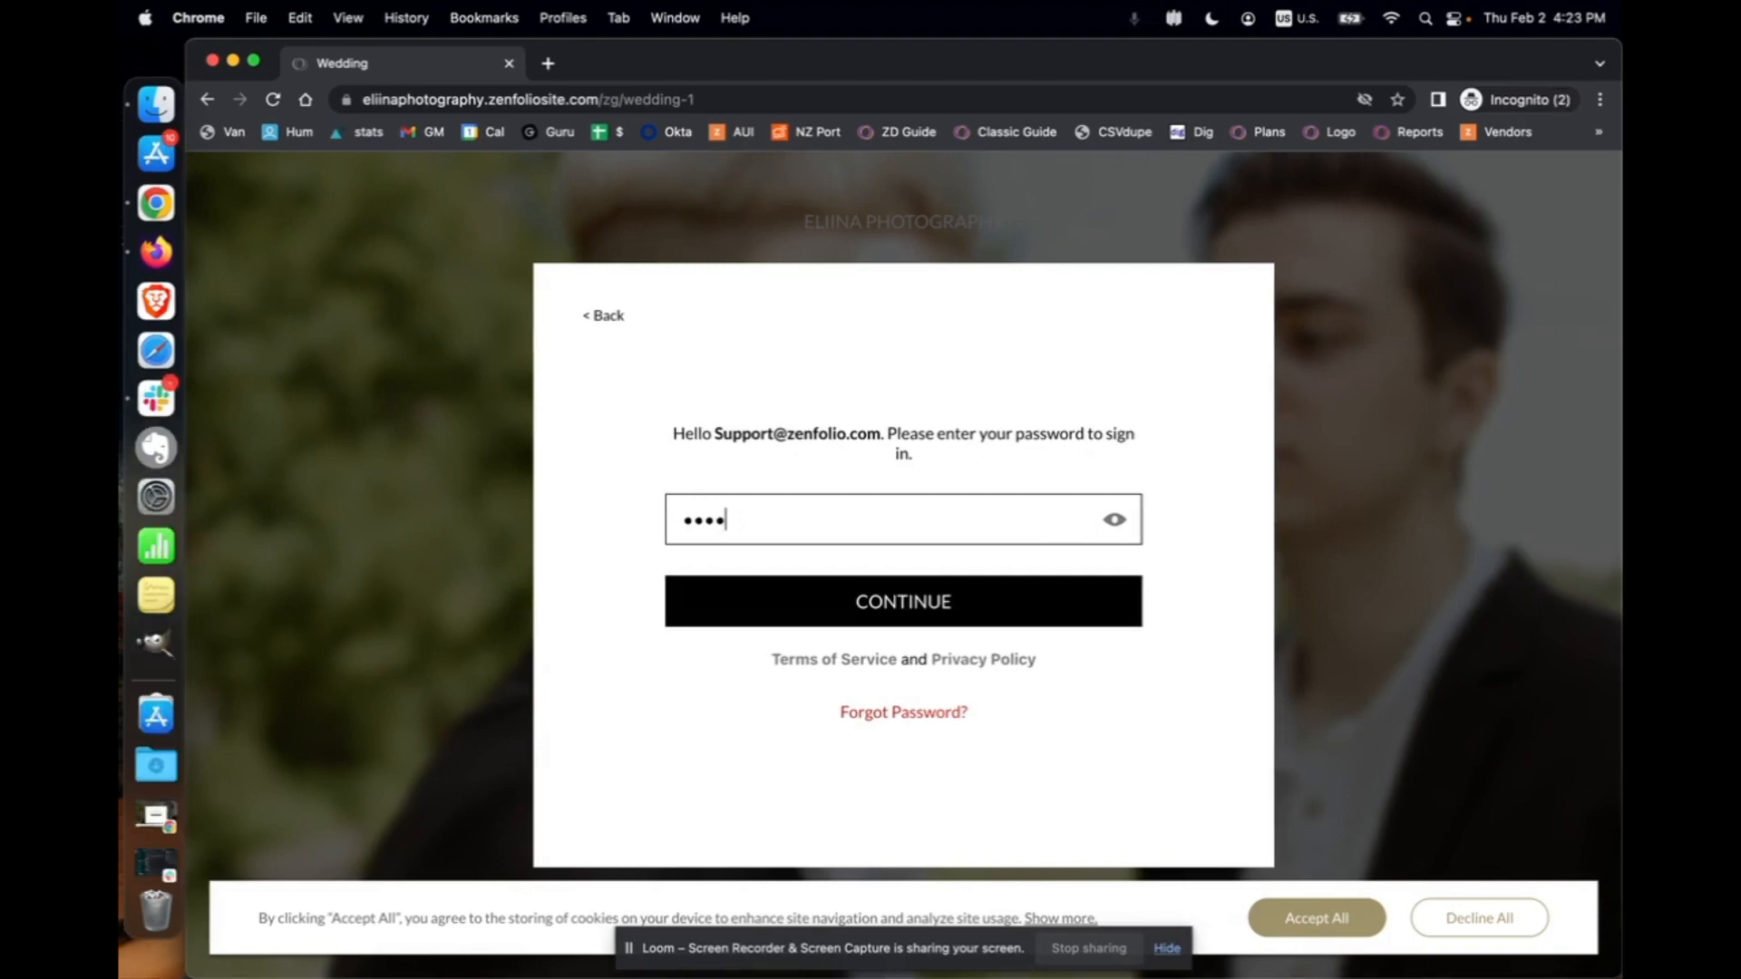
type("*****")
left_click(876, 620)
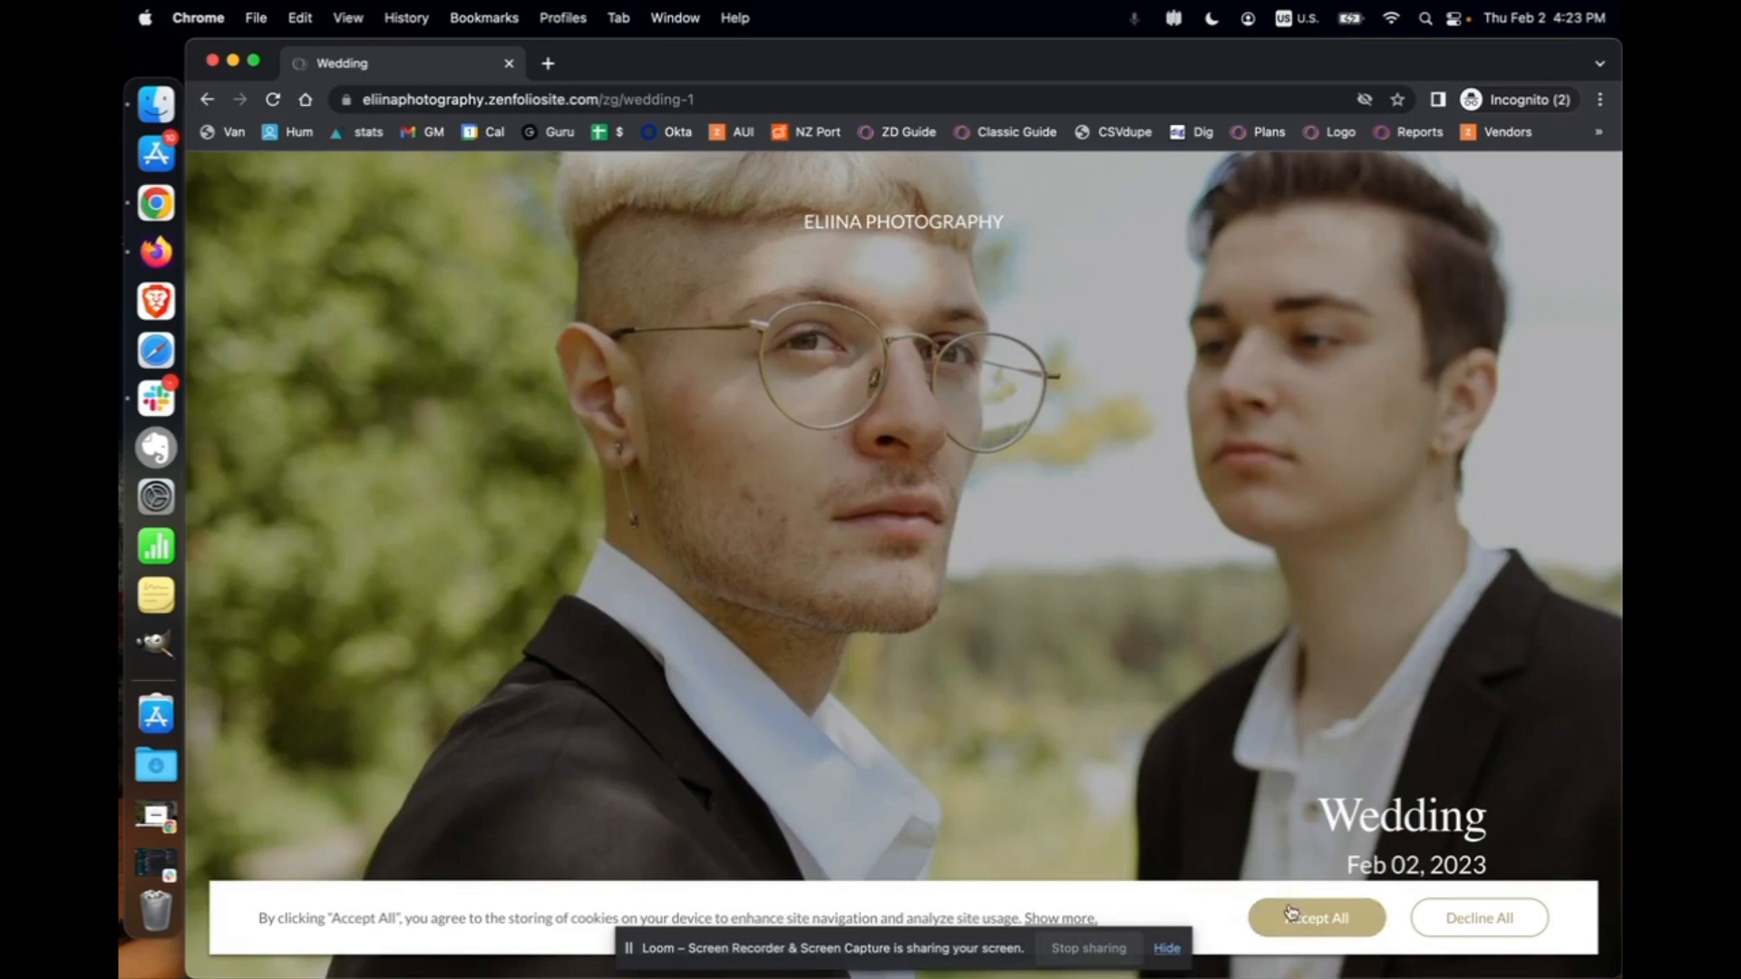
Accept the site's cookies and scroll down to the gallery's All Media section
left_click(1316, 918)
scroll(1246, 672, "down", 6)
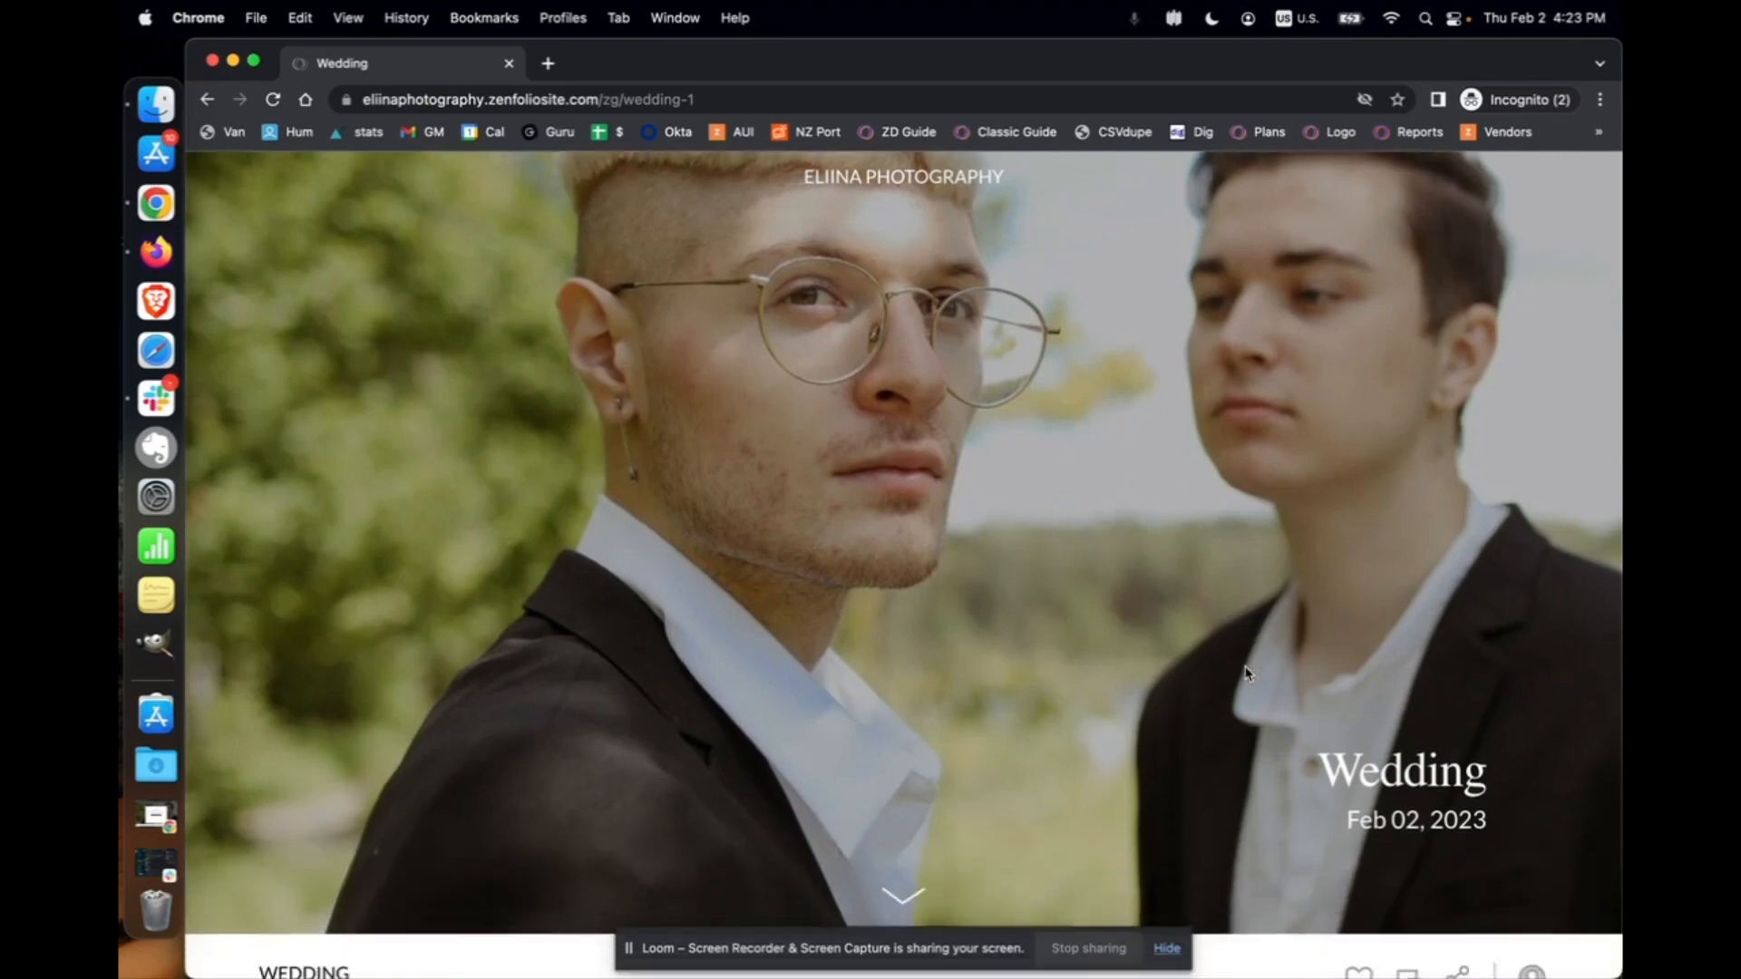
scroll(1246, 672, "down", 3)
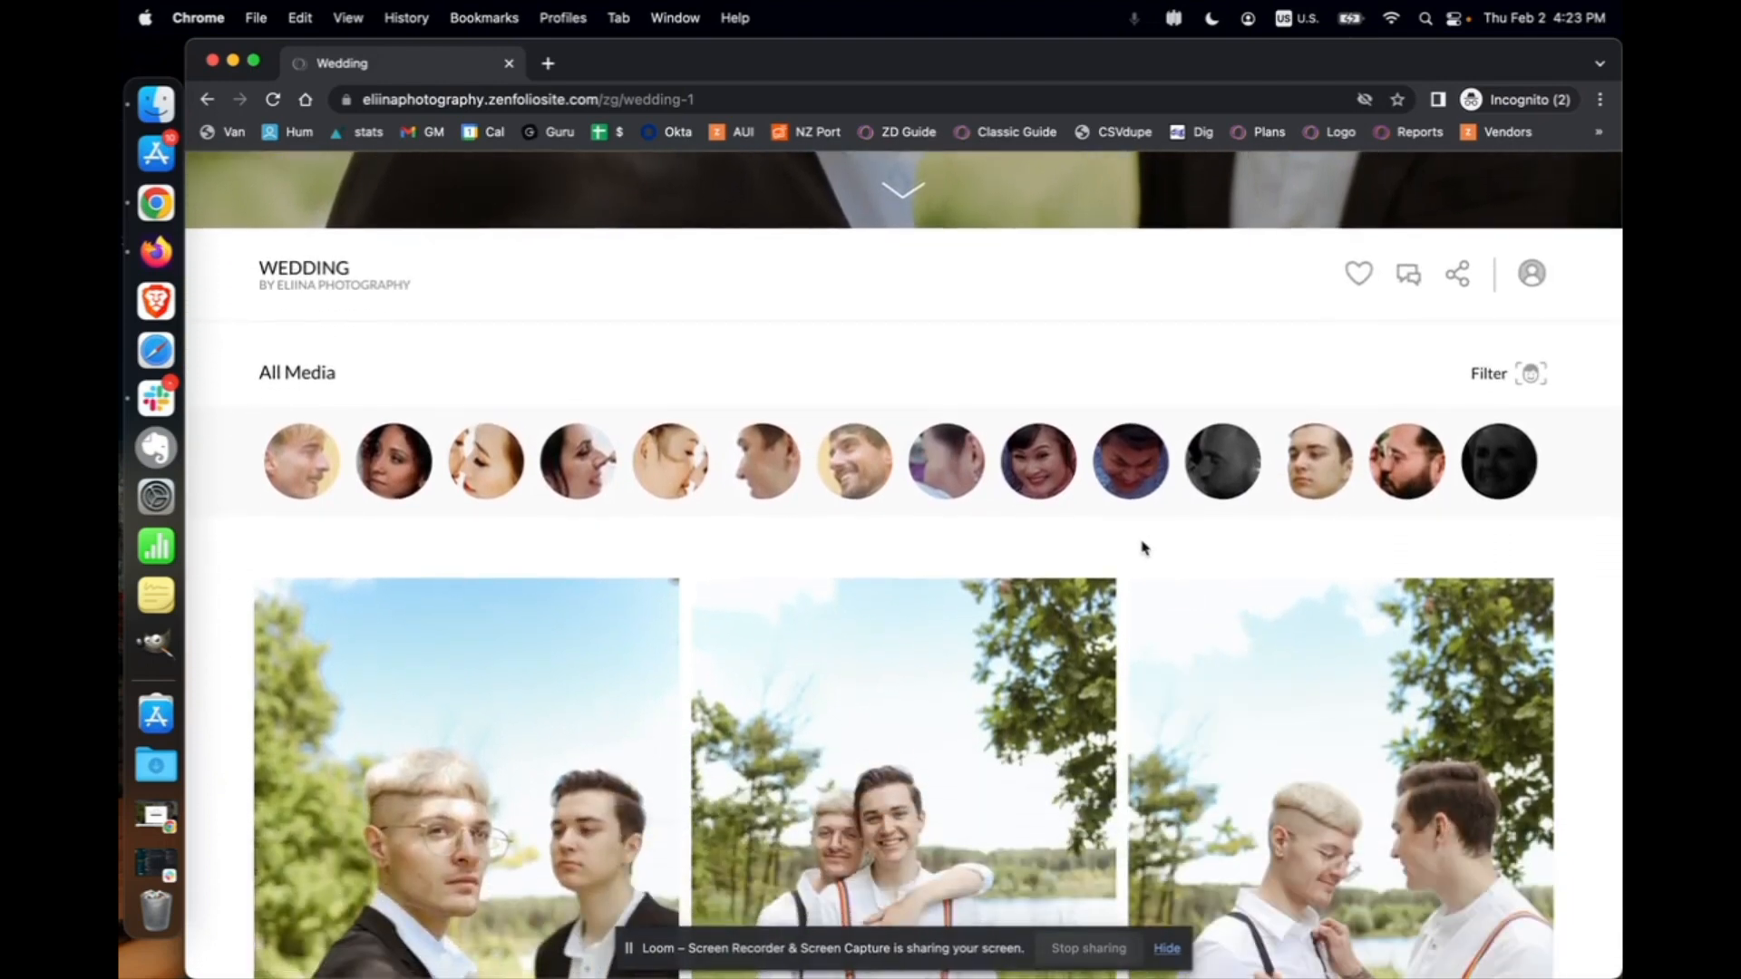
scroll(1142, 548, "down", 1)
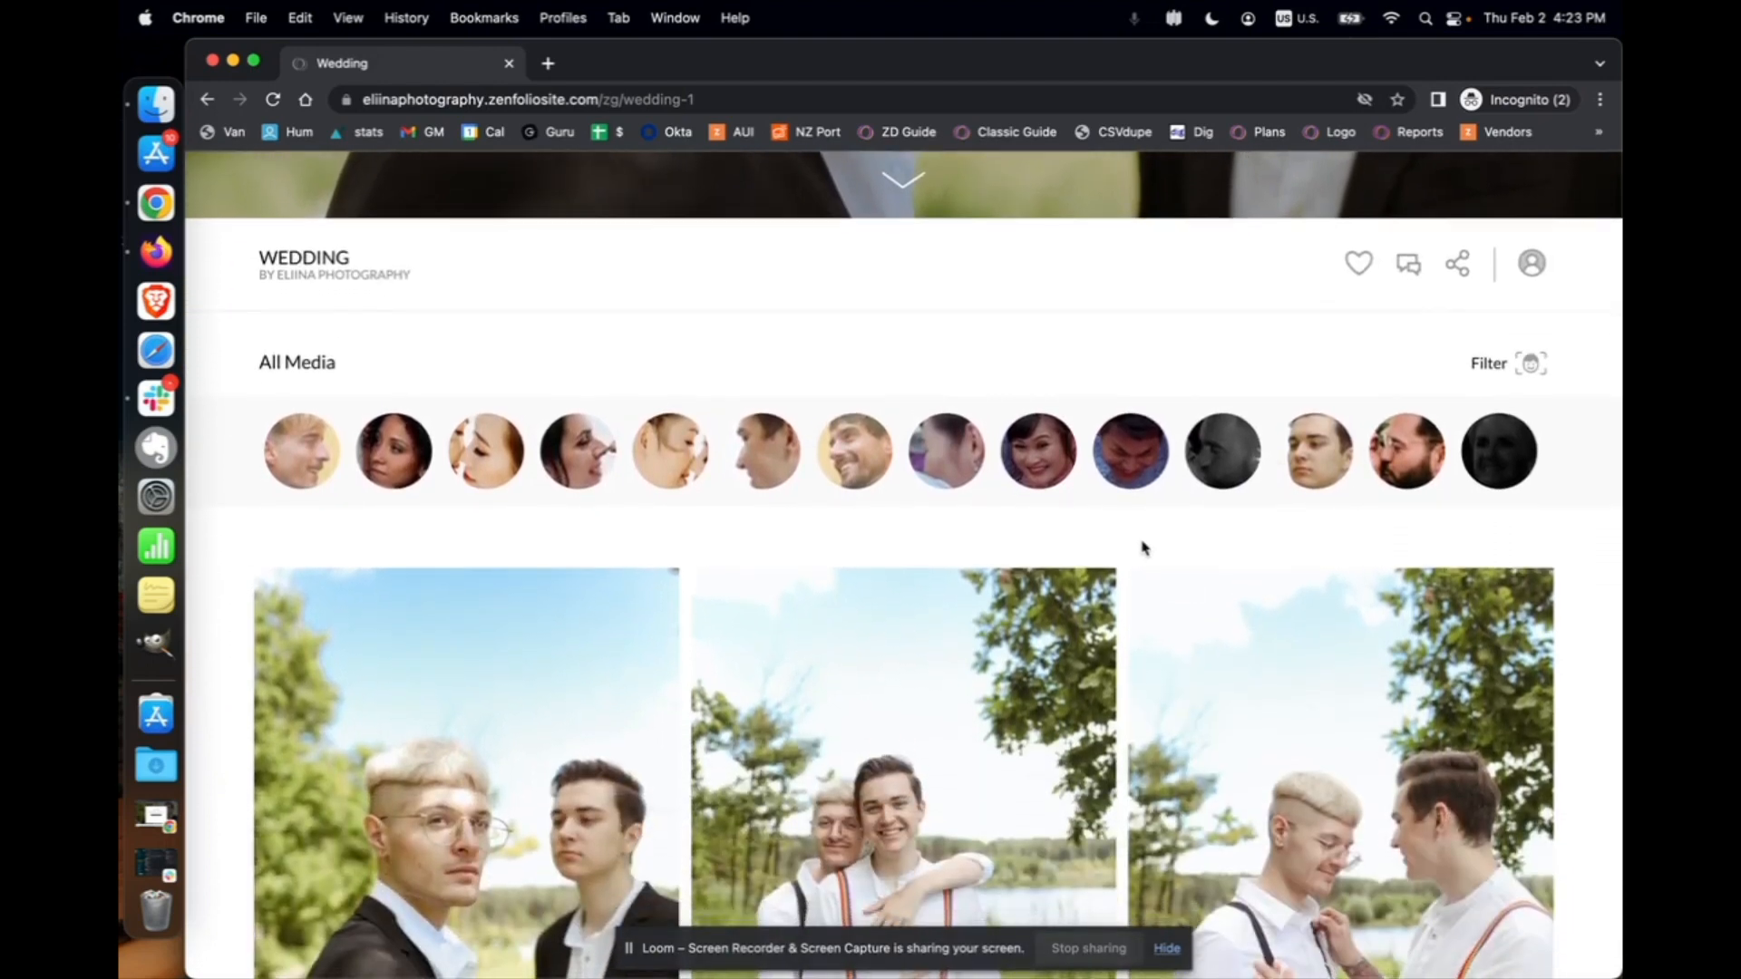
scroll(1142, 548, "down", 1)
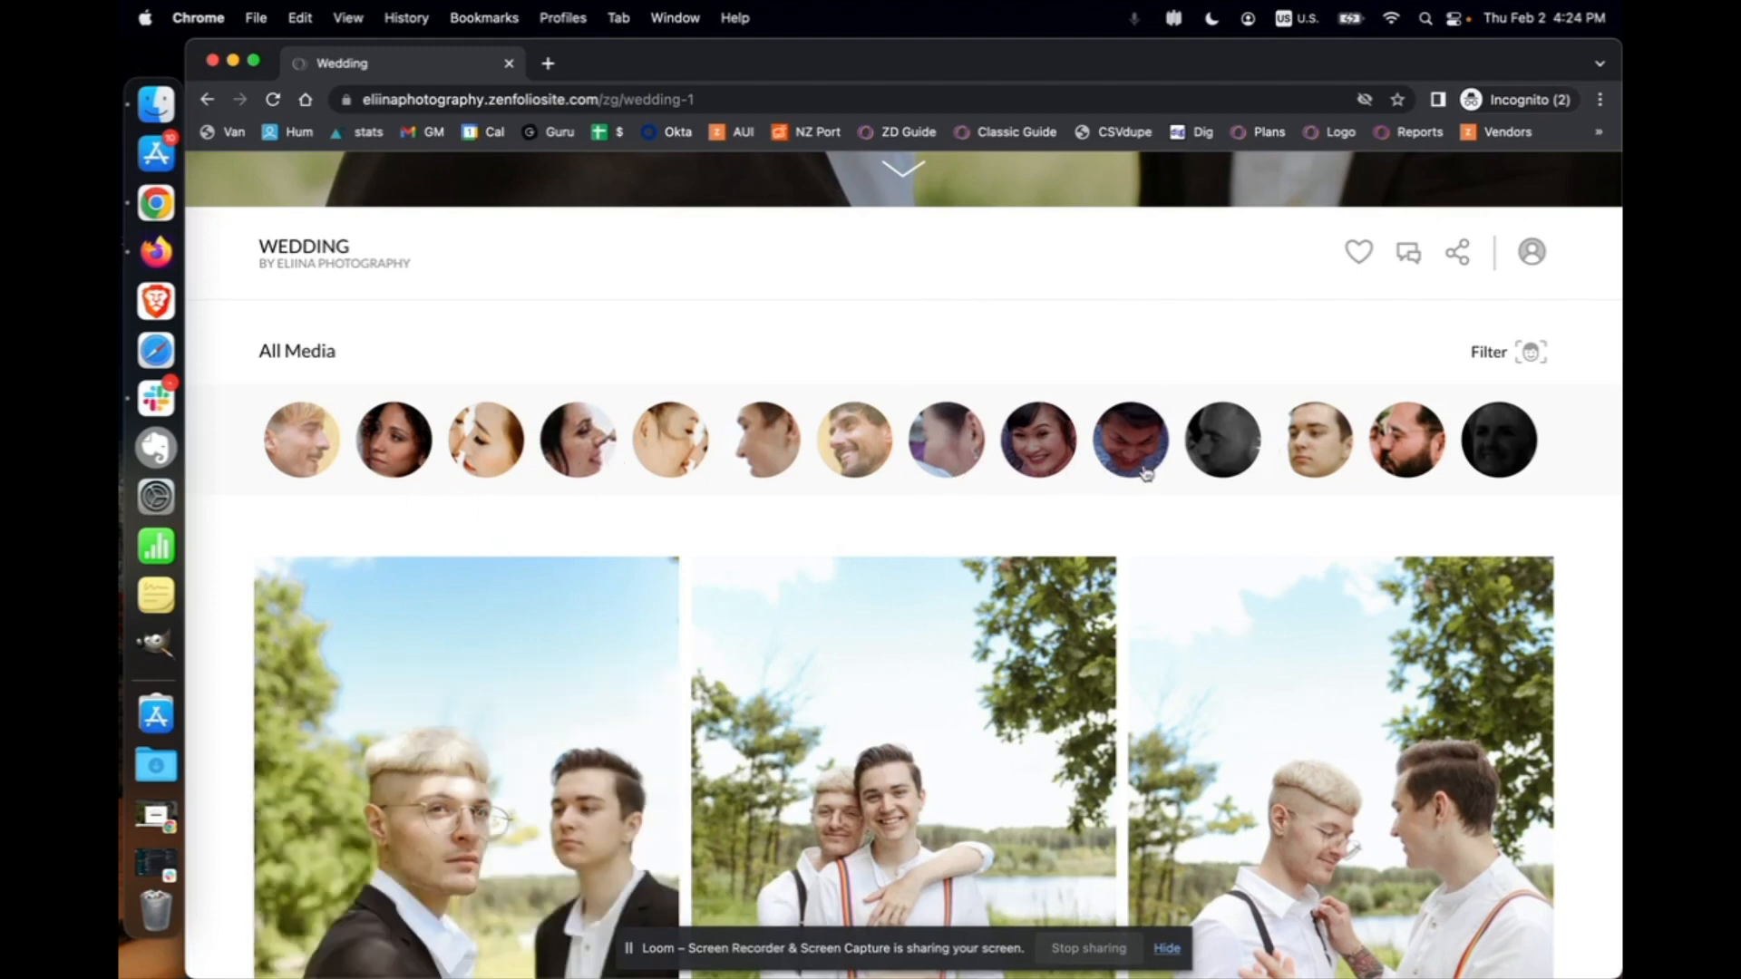
Filter photos by the fifth detected face, browse the results, then close the Incognito window
left_click(682, 458)
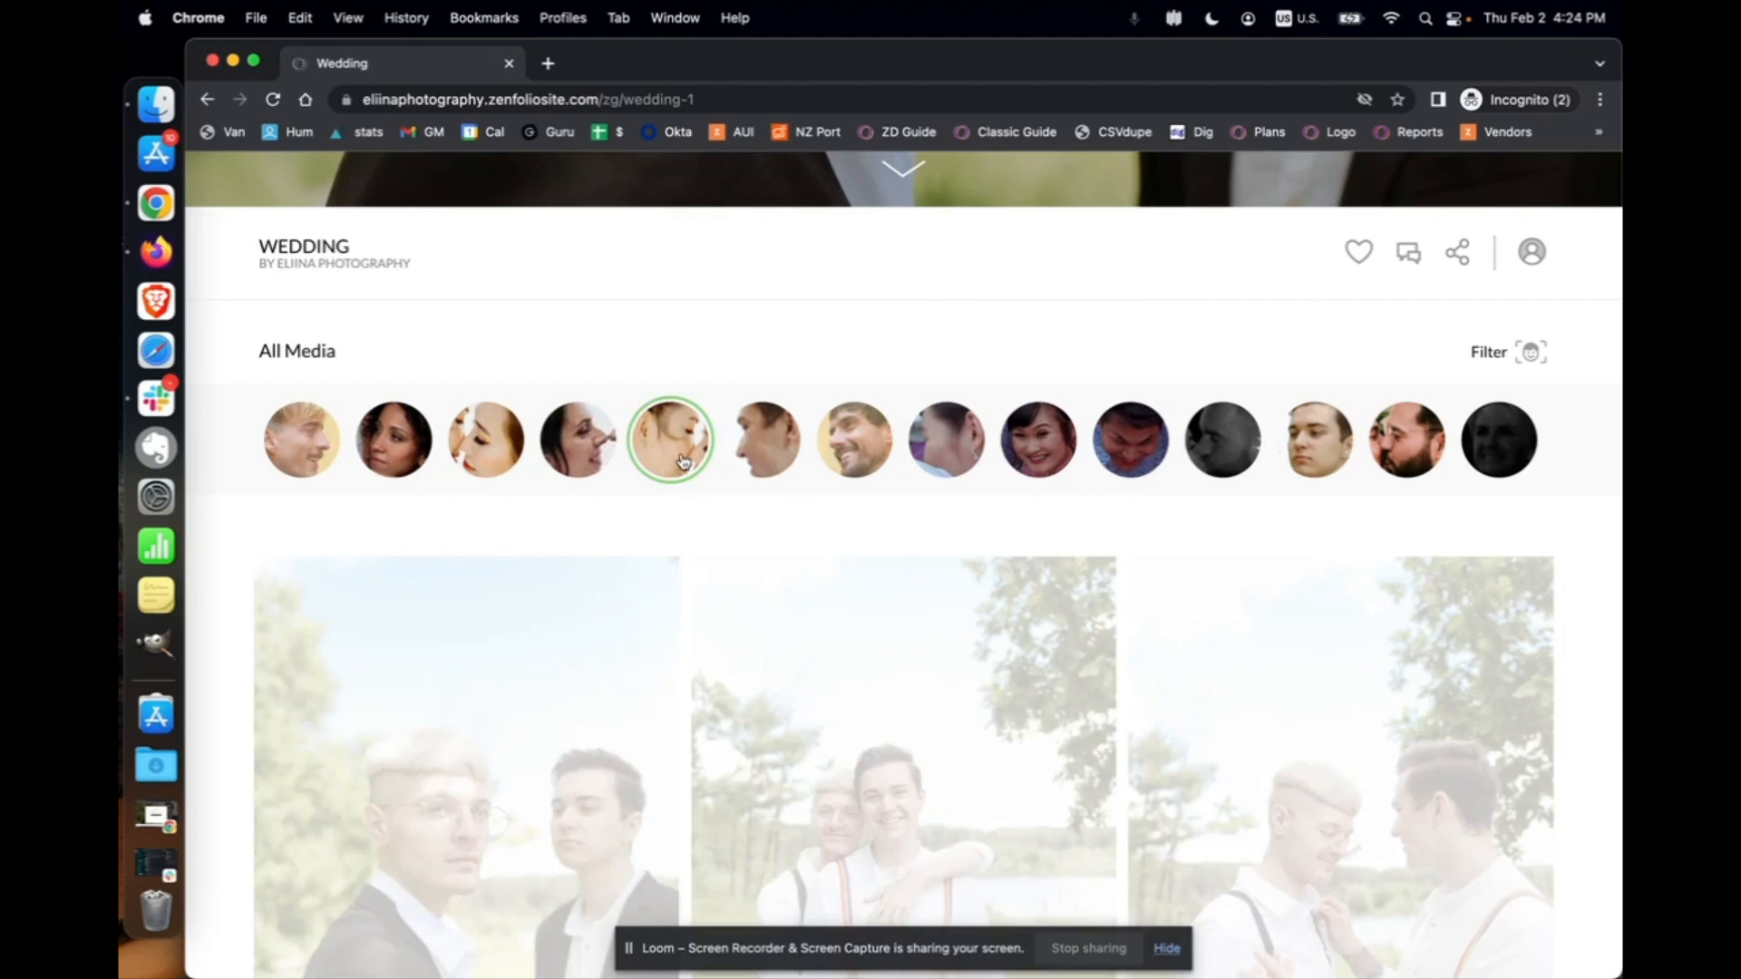
scroll(824, 659, "down", 10)
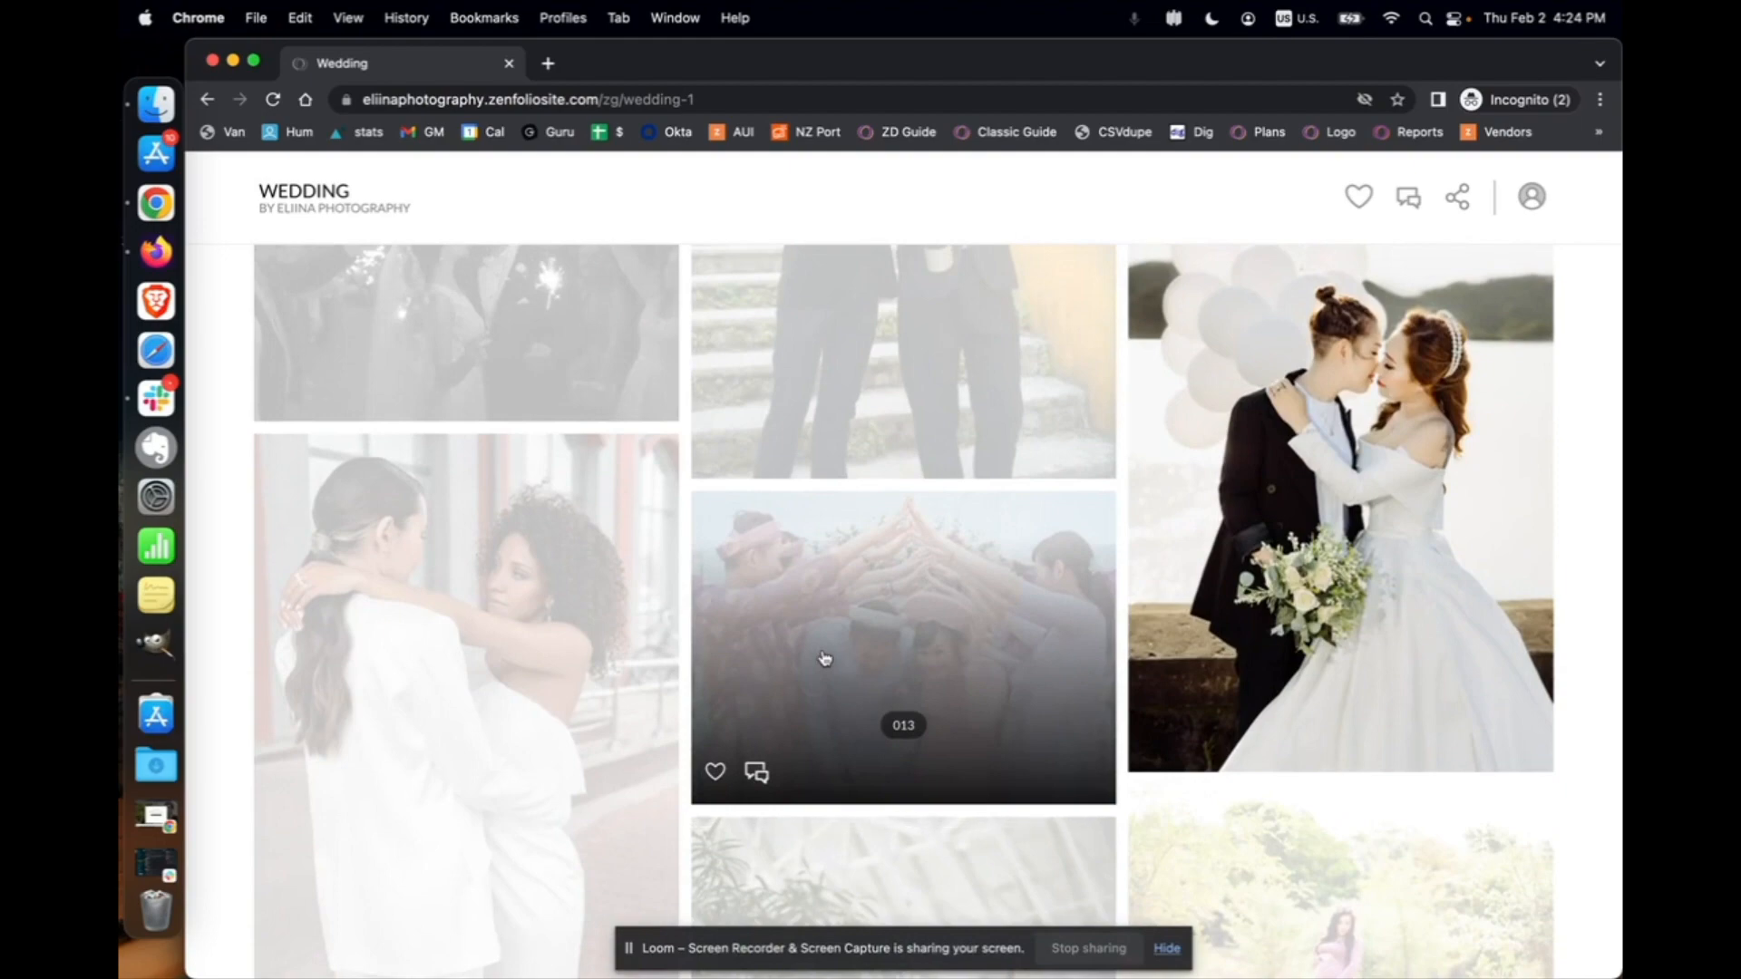
scroll(825, 659, "up", 5)
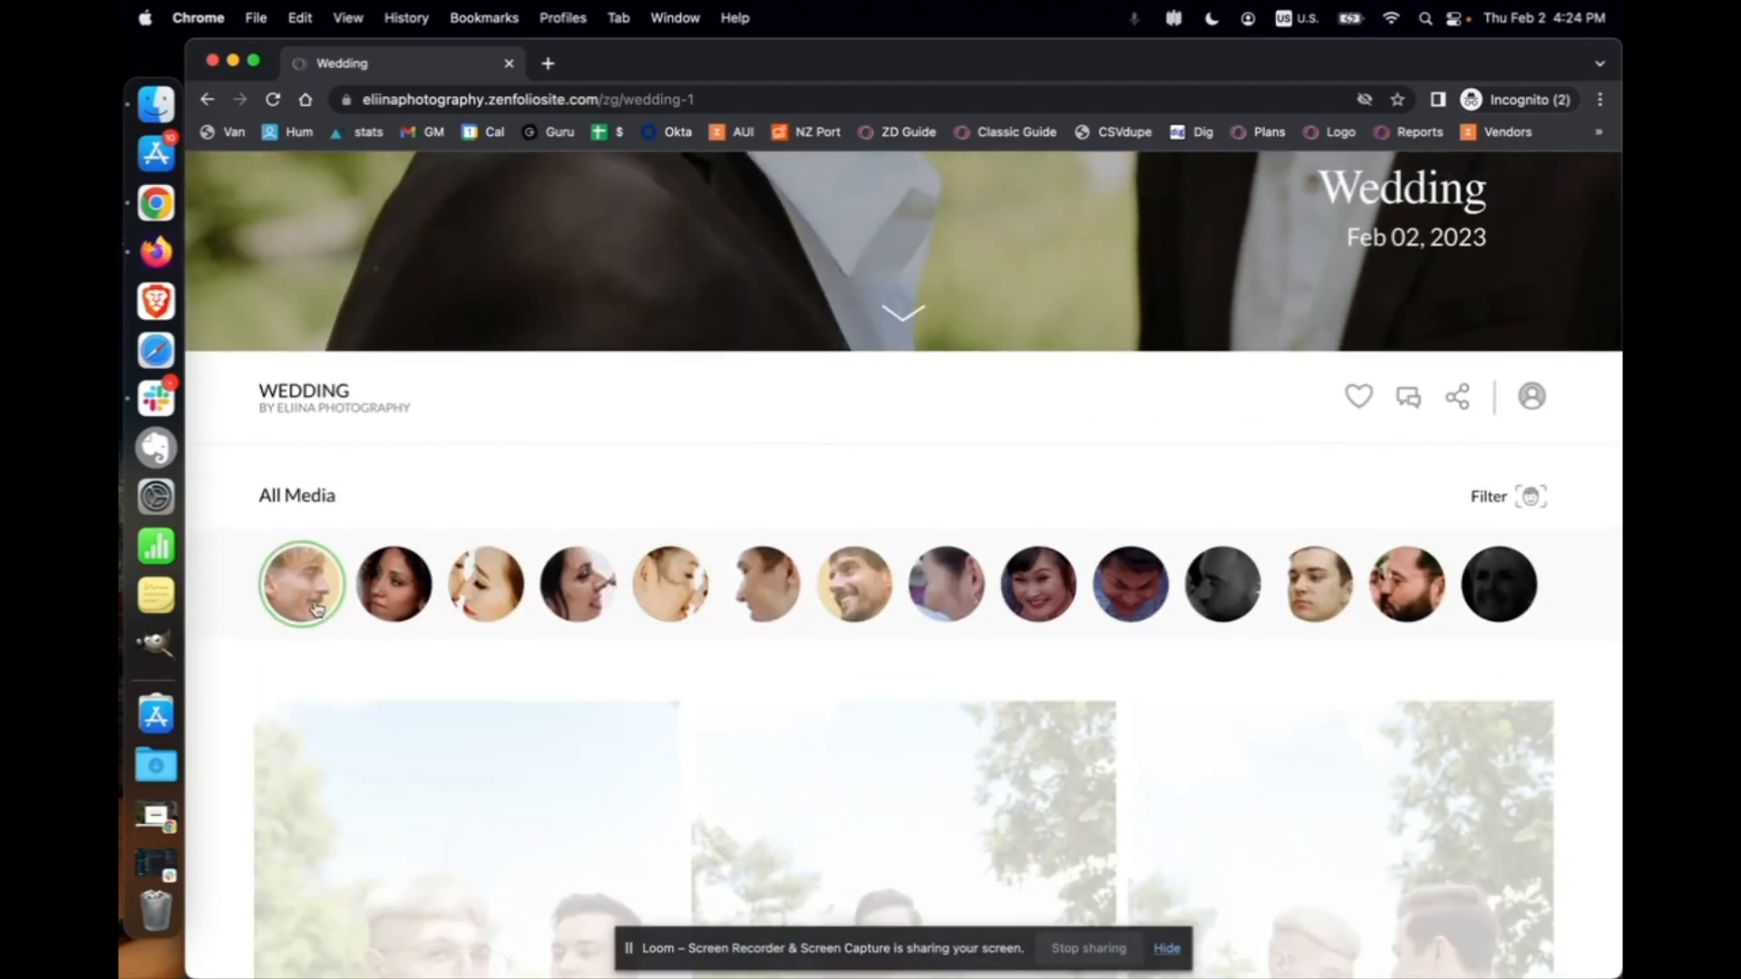
scroll(595, 723, "down", 5)
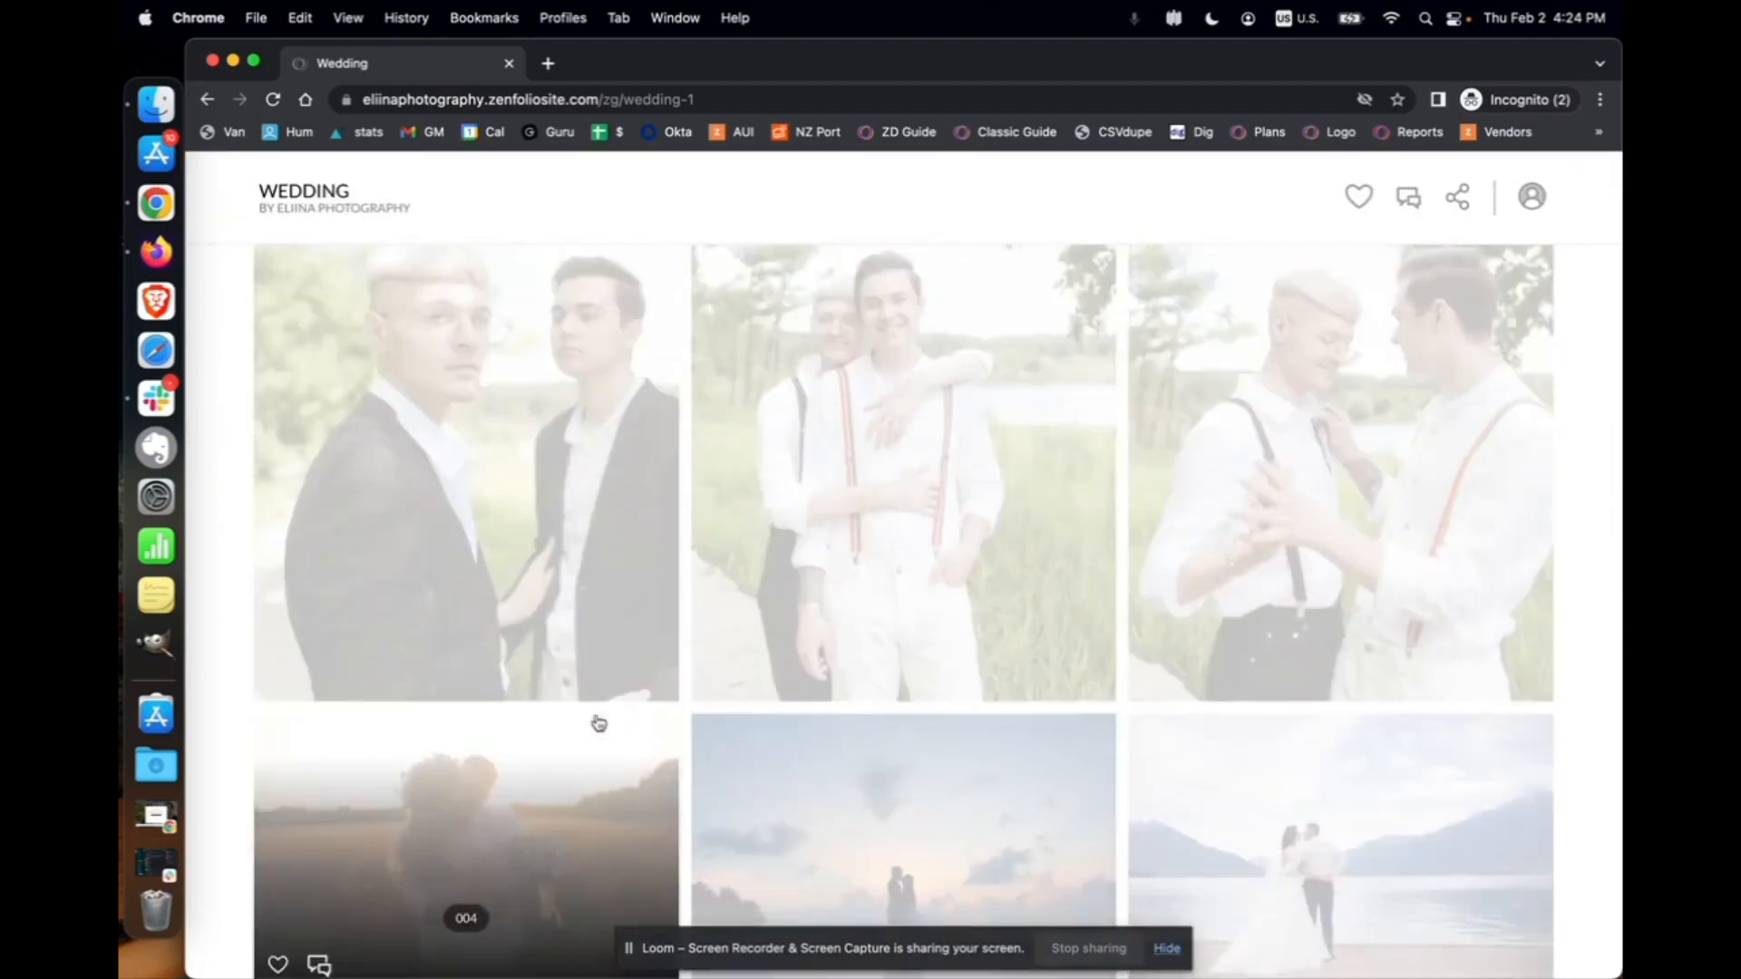
scroll(599, 723, "up", 2)
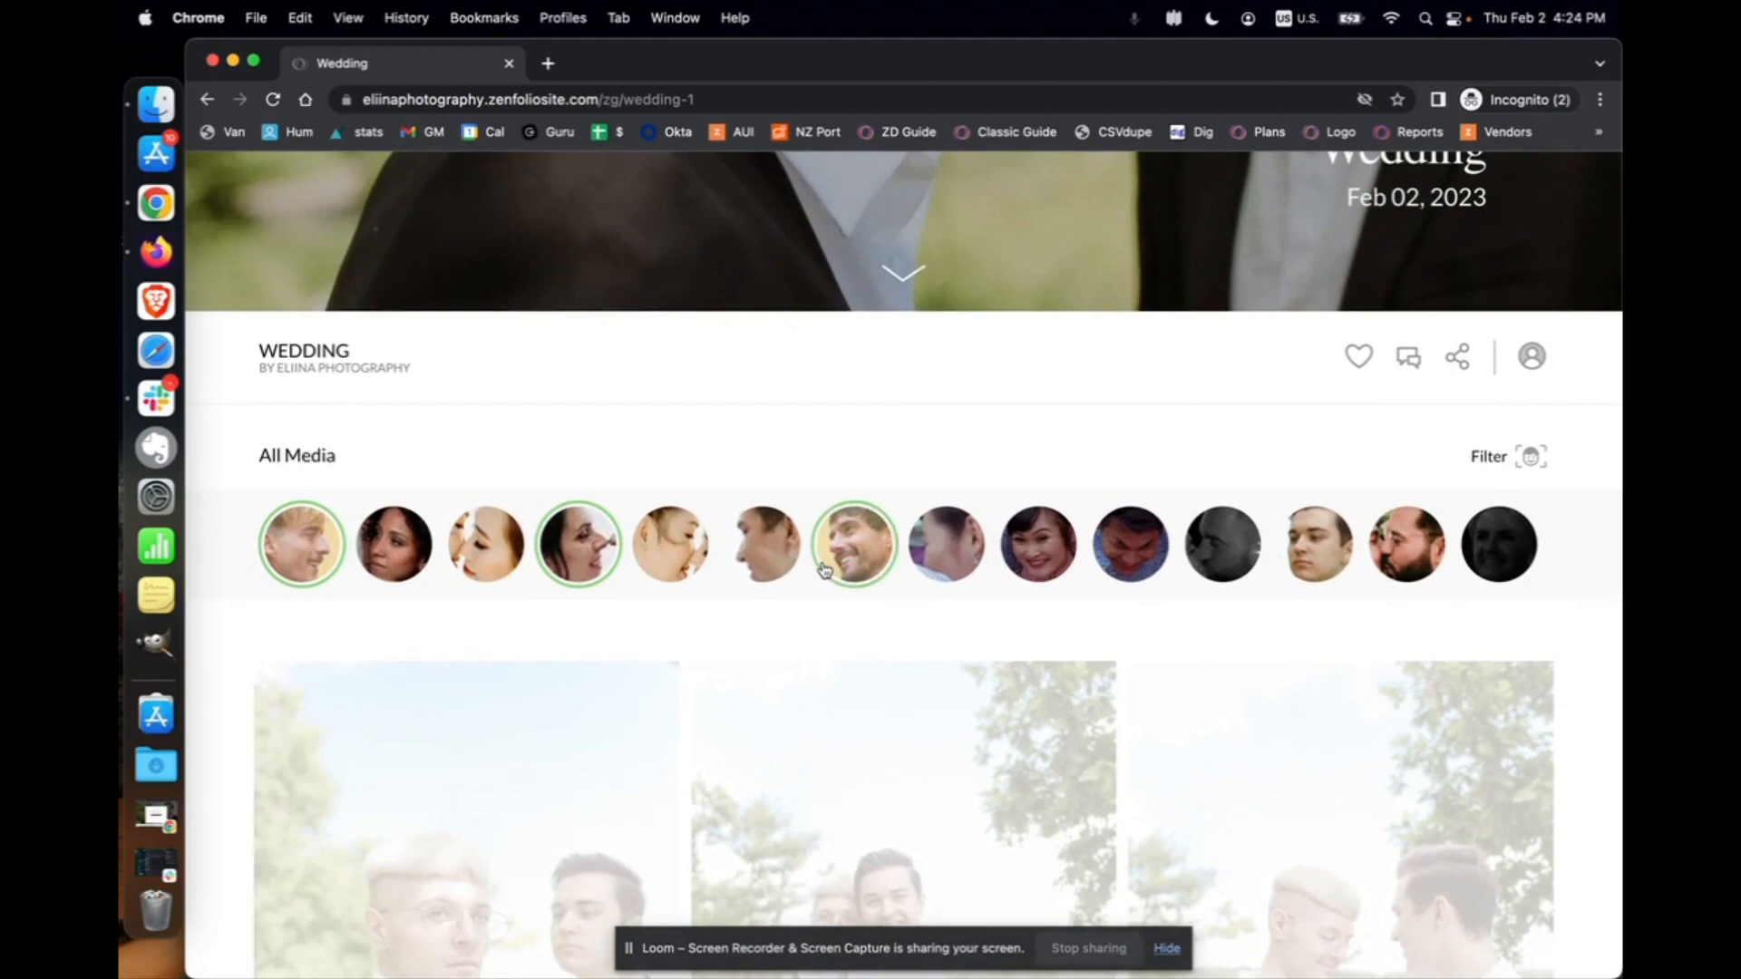
scroll(1032, 563, "down", 5)
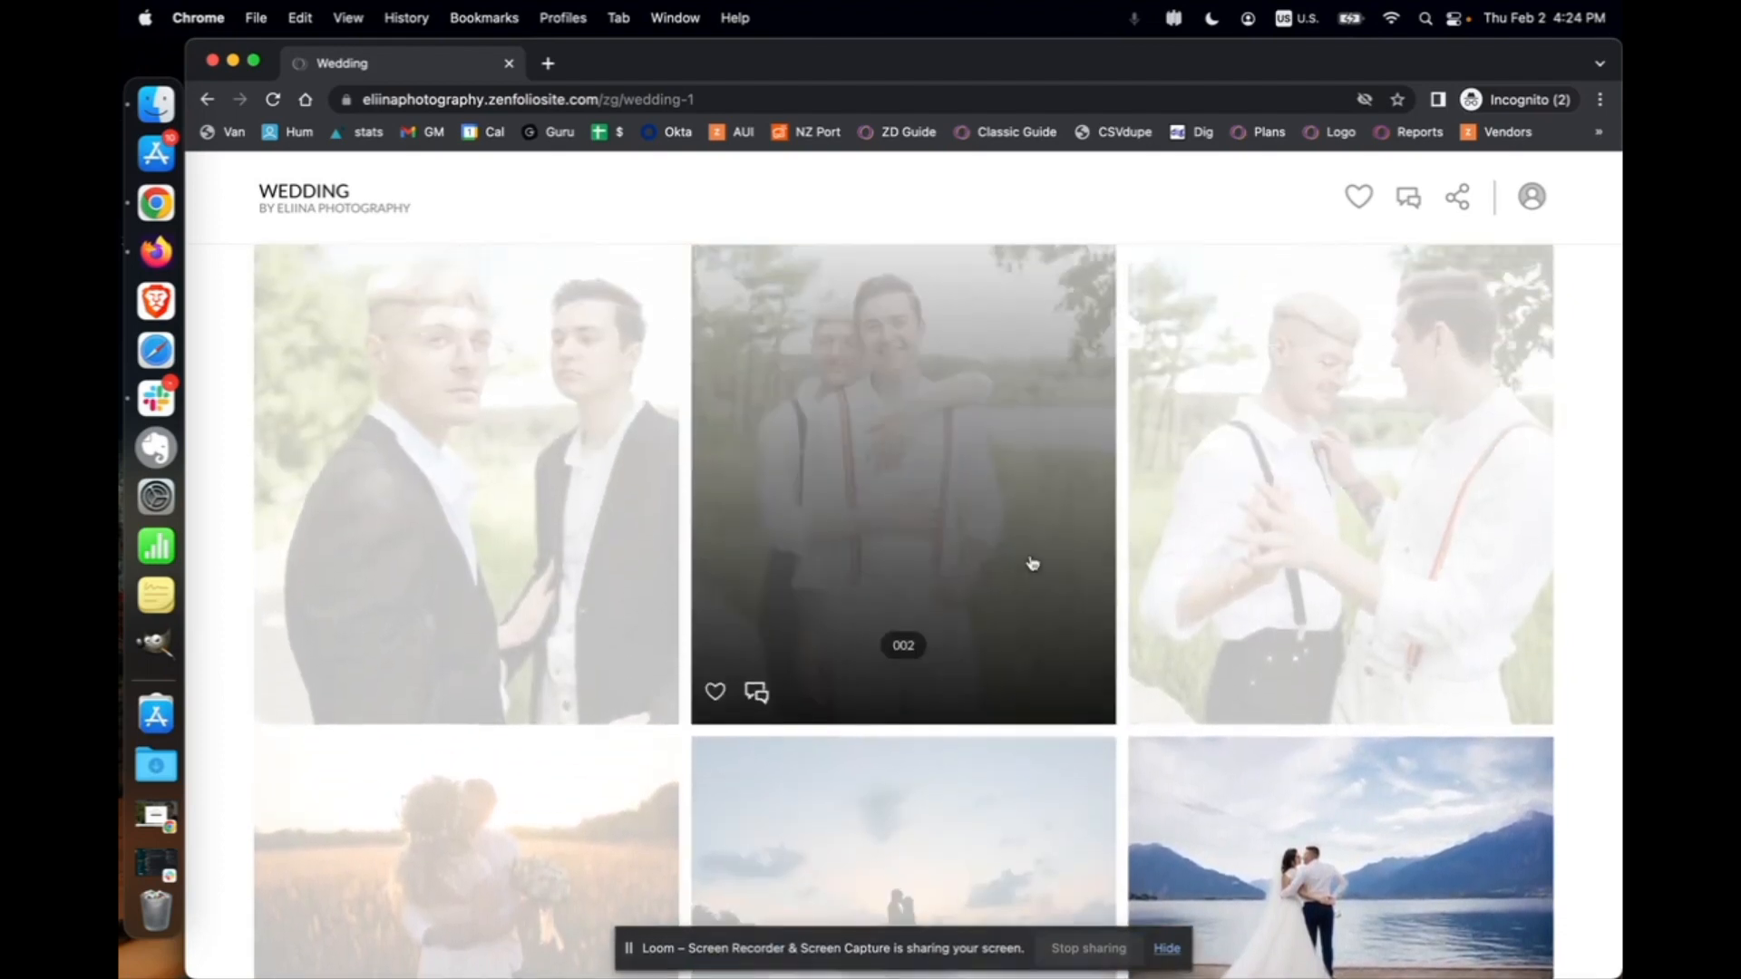
scroll(1031, 563, "up", 4)
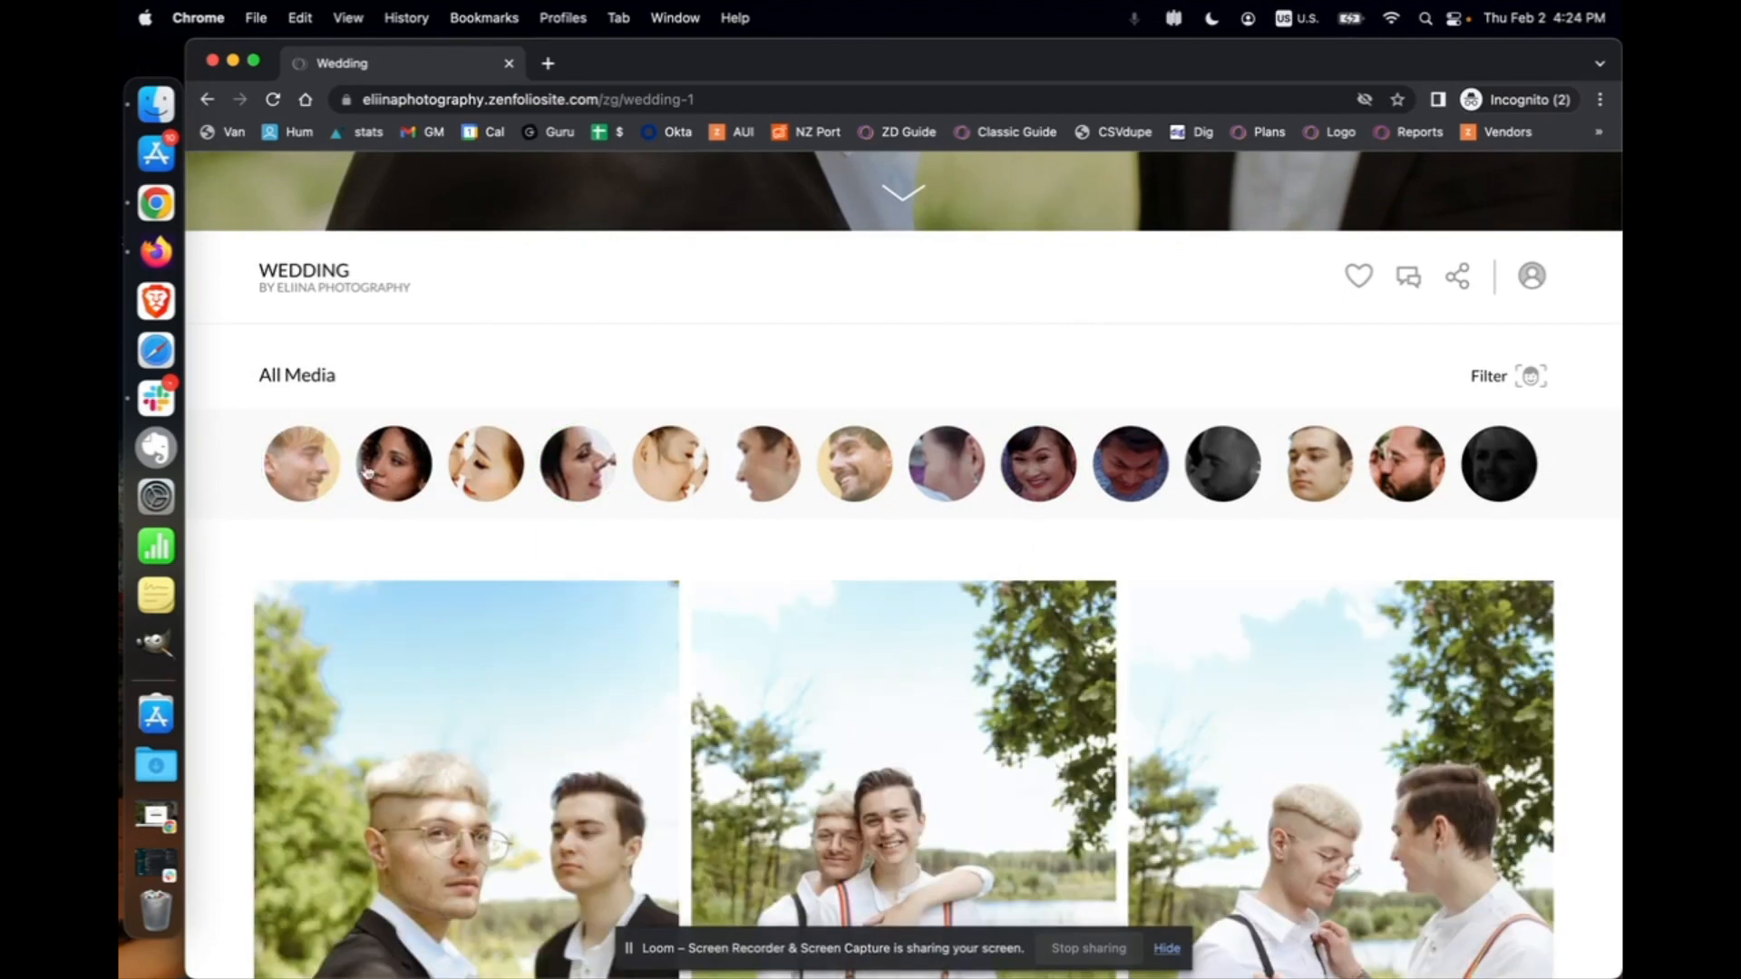
scroll(787, 581, "up", 5)
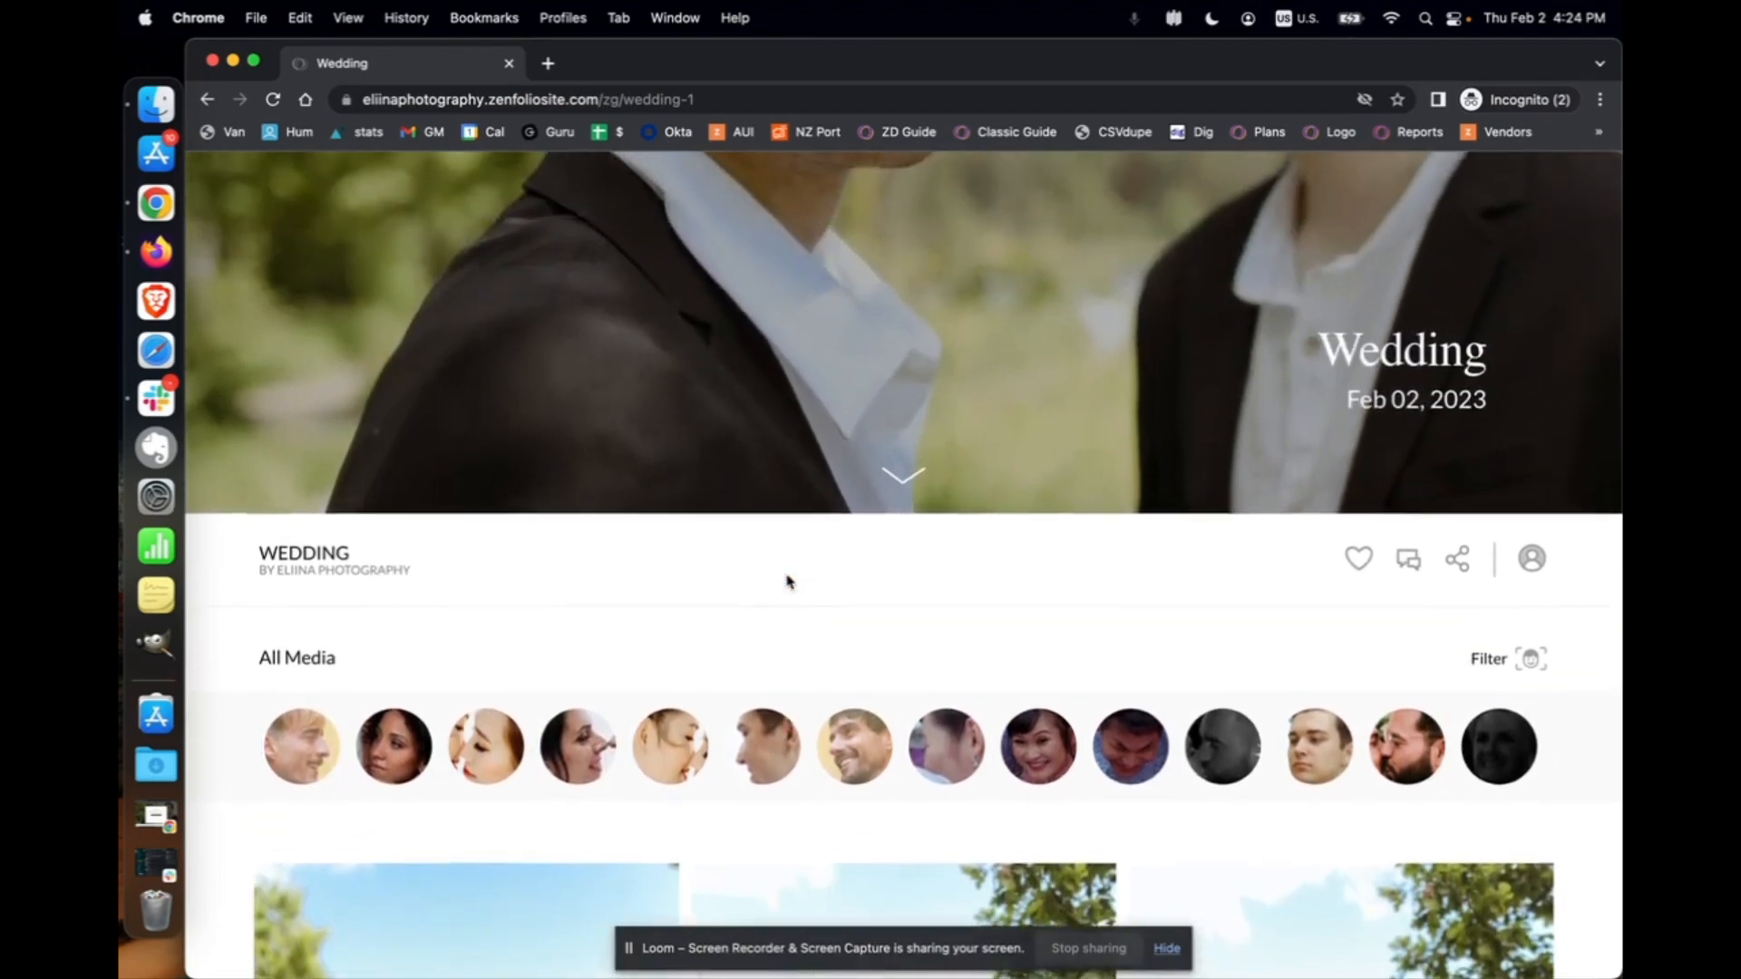
scroll(787, 582, "down", 3)
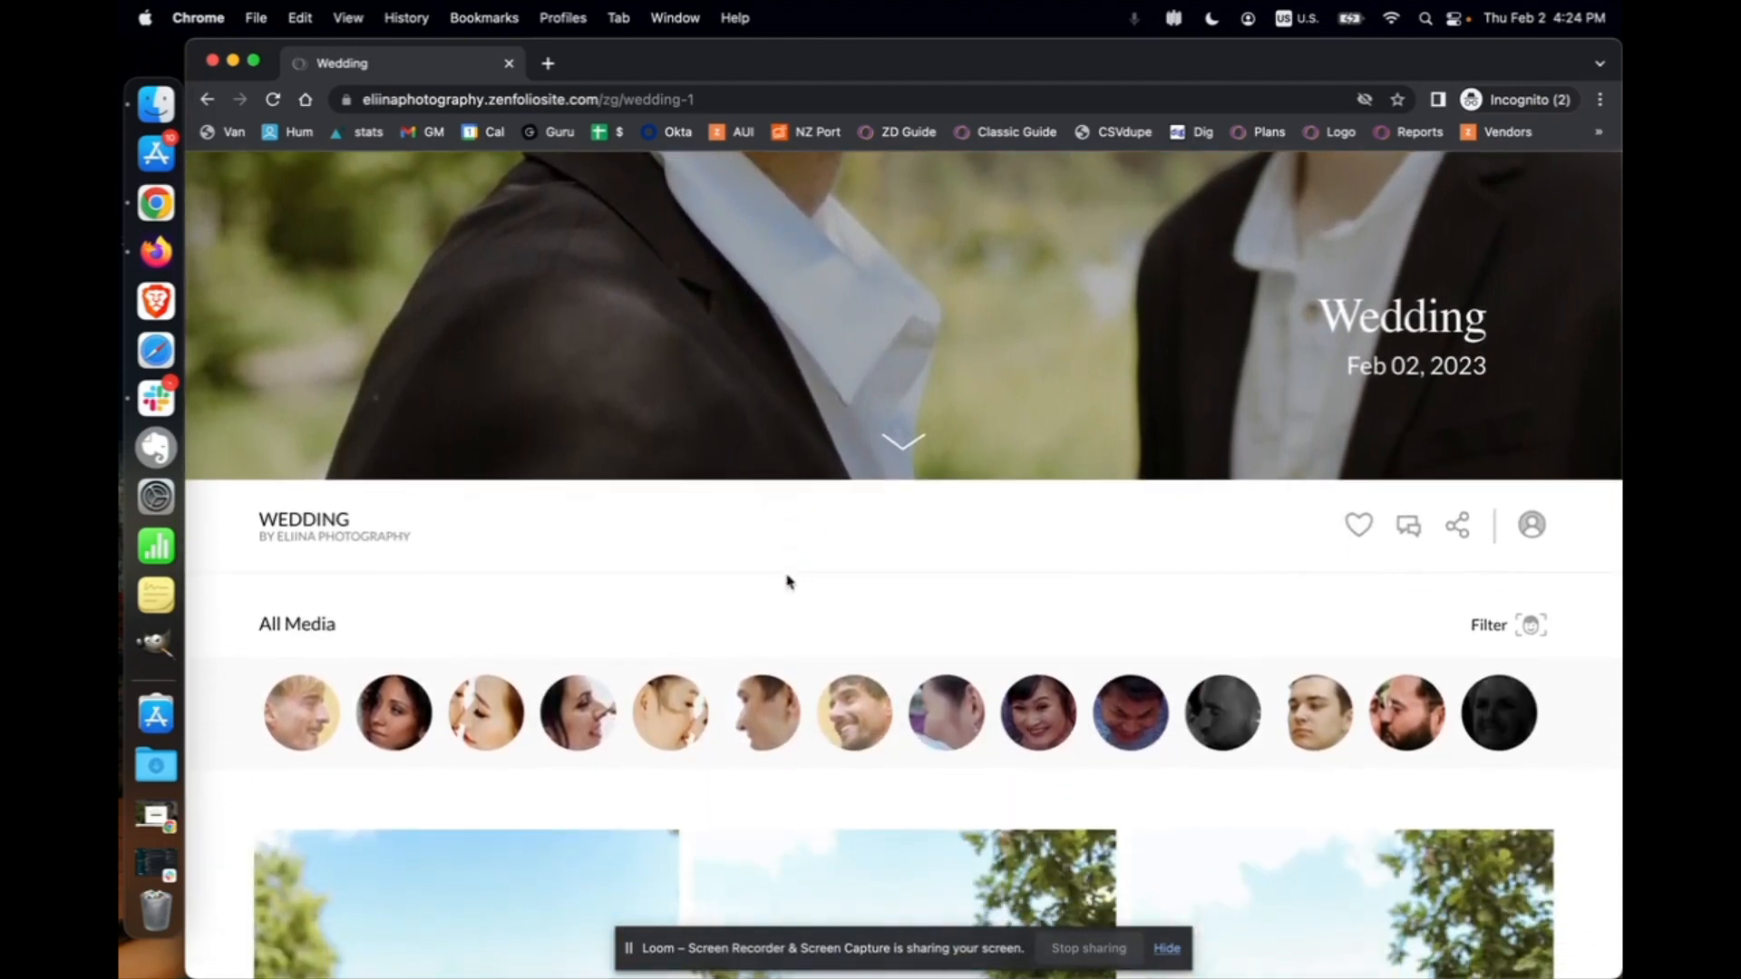
left_click(212, 60)
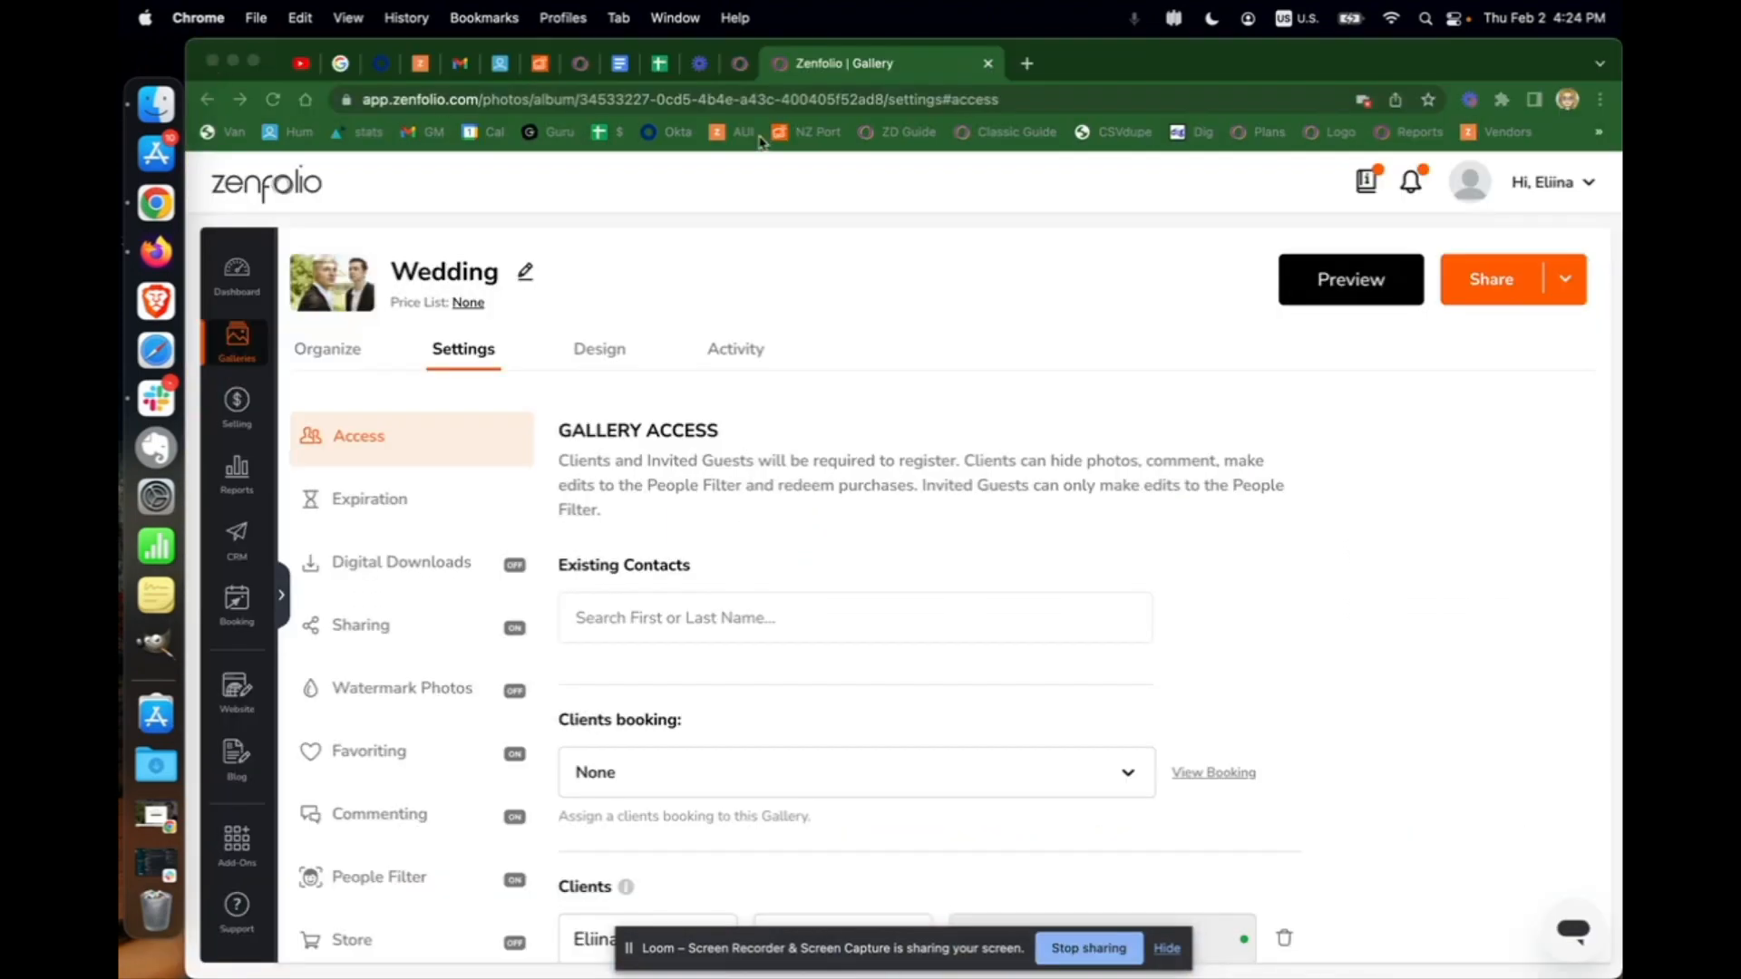